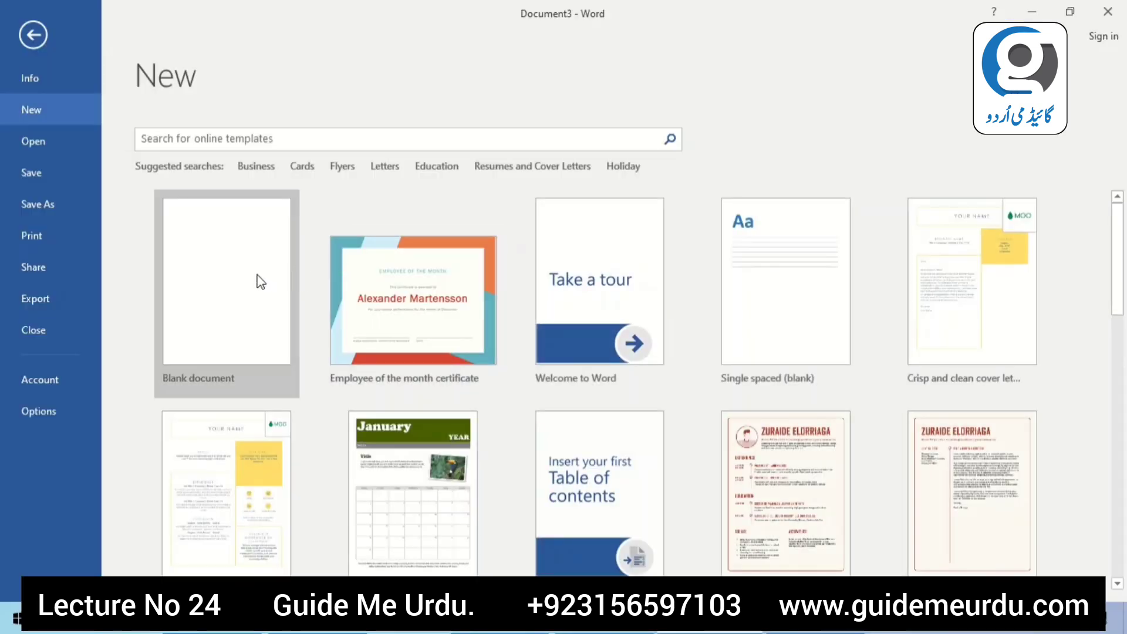
- Create Document4 from the Blank document template on Word's start screen
{"action": "left_click", "coordinate": [261, 281]}
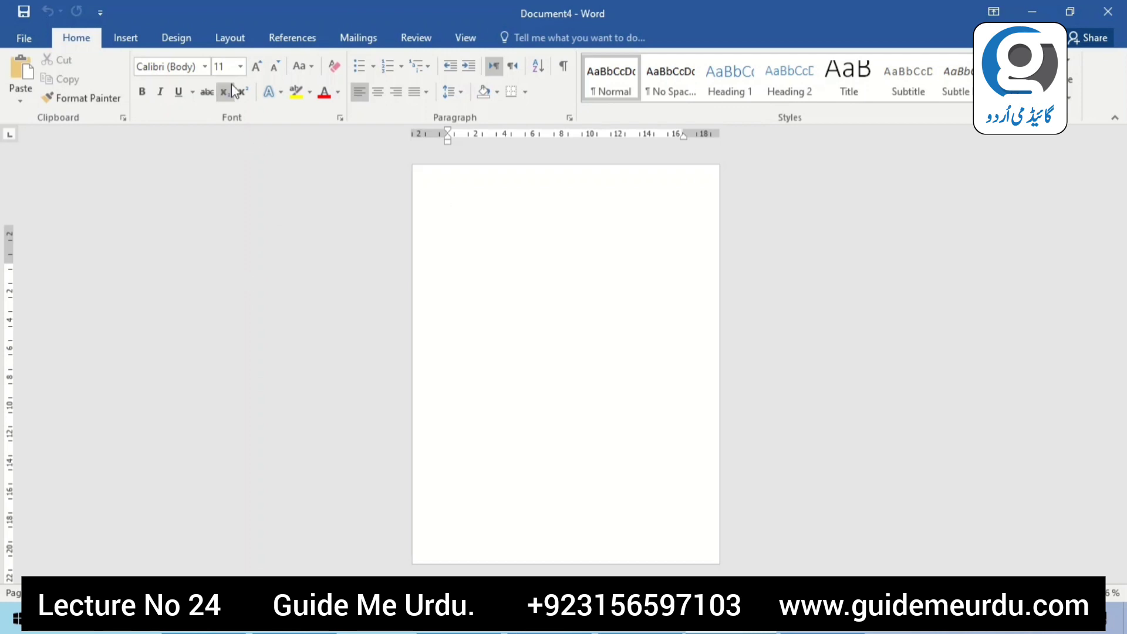
- Open Insert Chart and preview the Line, Pie, Bar, Area, X Y (Scatter), Stock and Surface types
{"action": "left_click", "coordinate": [136, 44]}
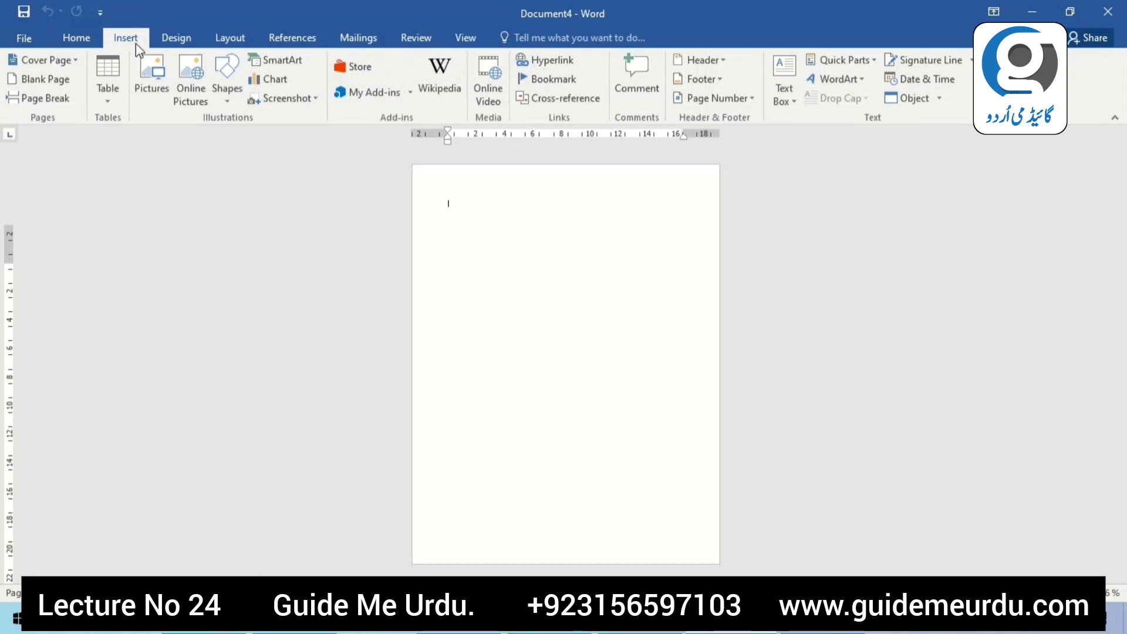
{"action": "left_click", "coordinate": [272, 82]}
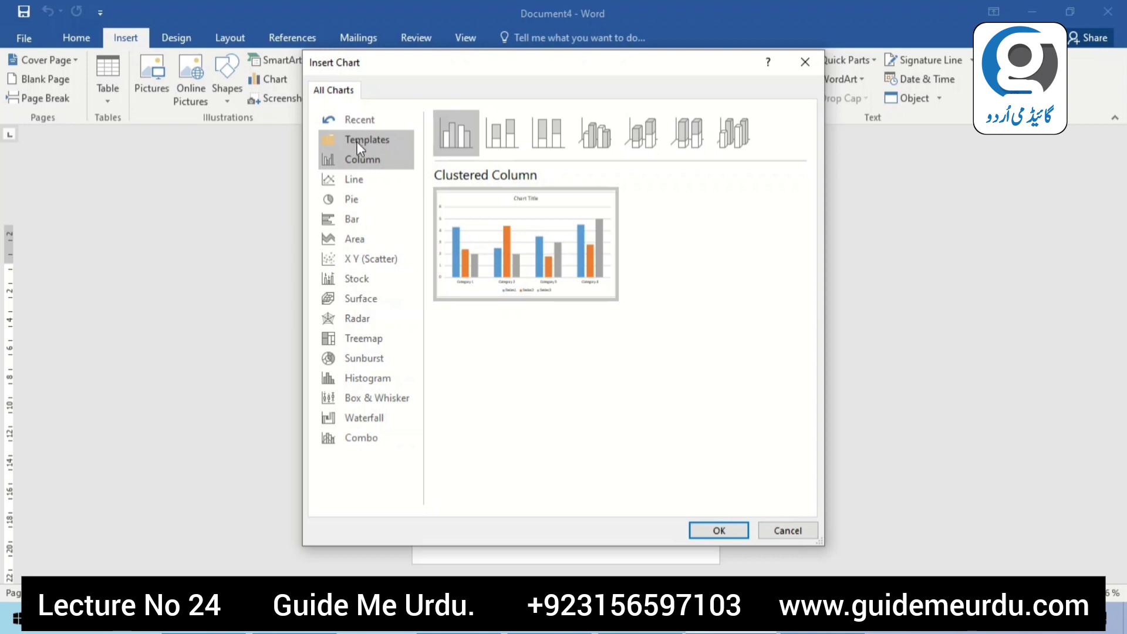
{"action": "left_click", "coordinate": [364, 183]}
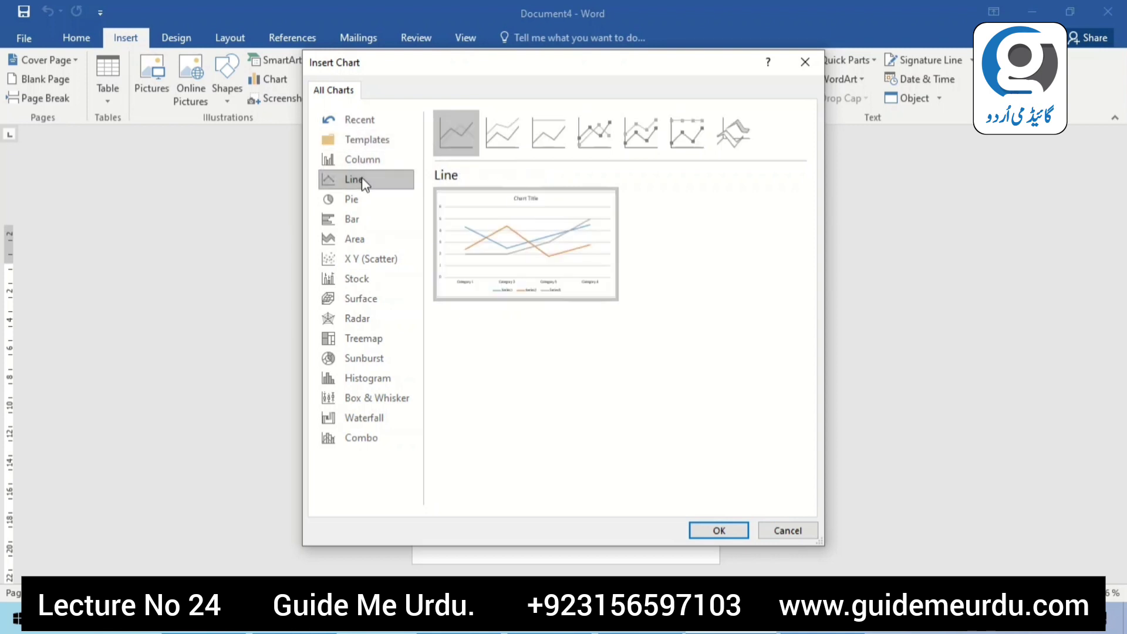
{"action": "left_click", "coordinate": [368, 200]}
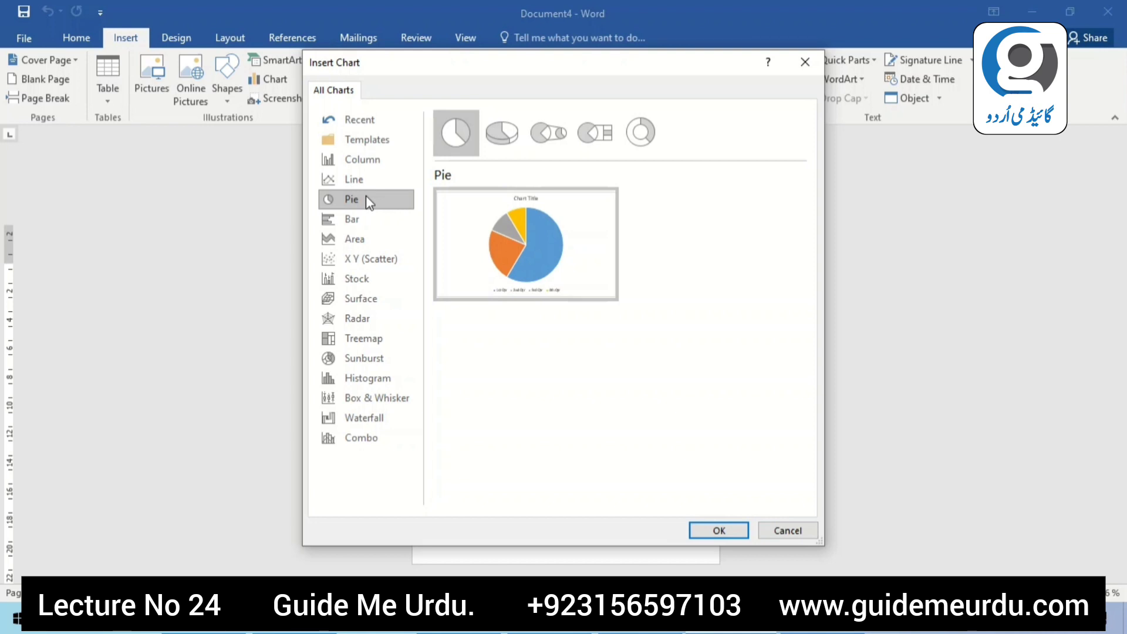
{"action": "left_click", "coordinate": [362, 222]}
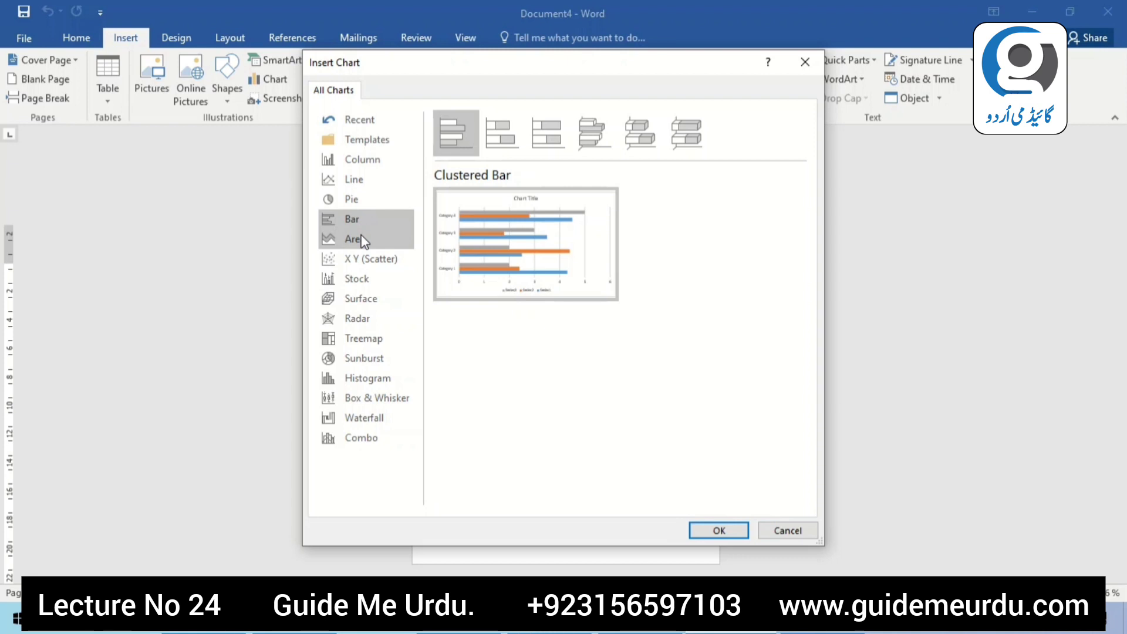
{"action": "left_click", "coordinate": [363, 240]}
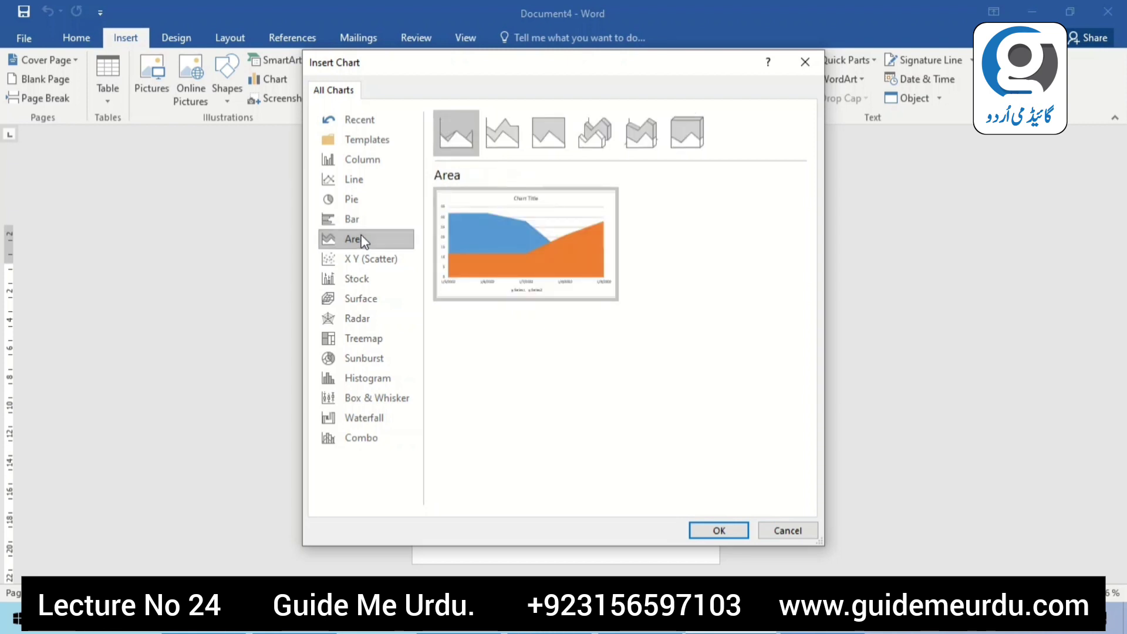
{"action": "left_click", "coordinate": [363, 261]}
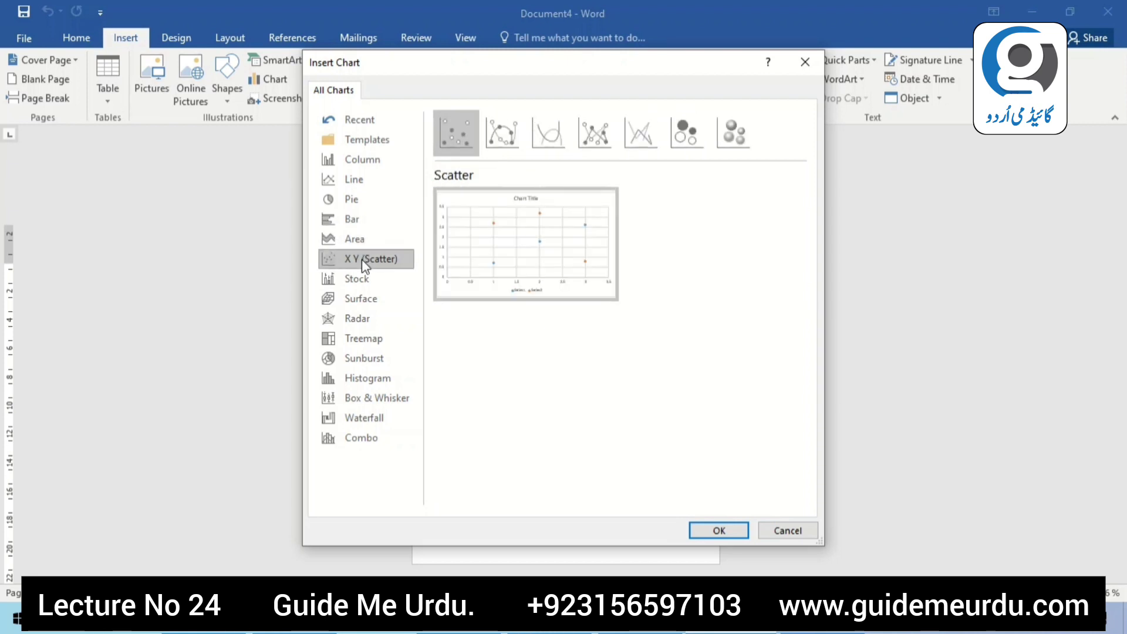
{"action": "left_click", "coordinate": [364, 280]}
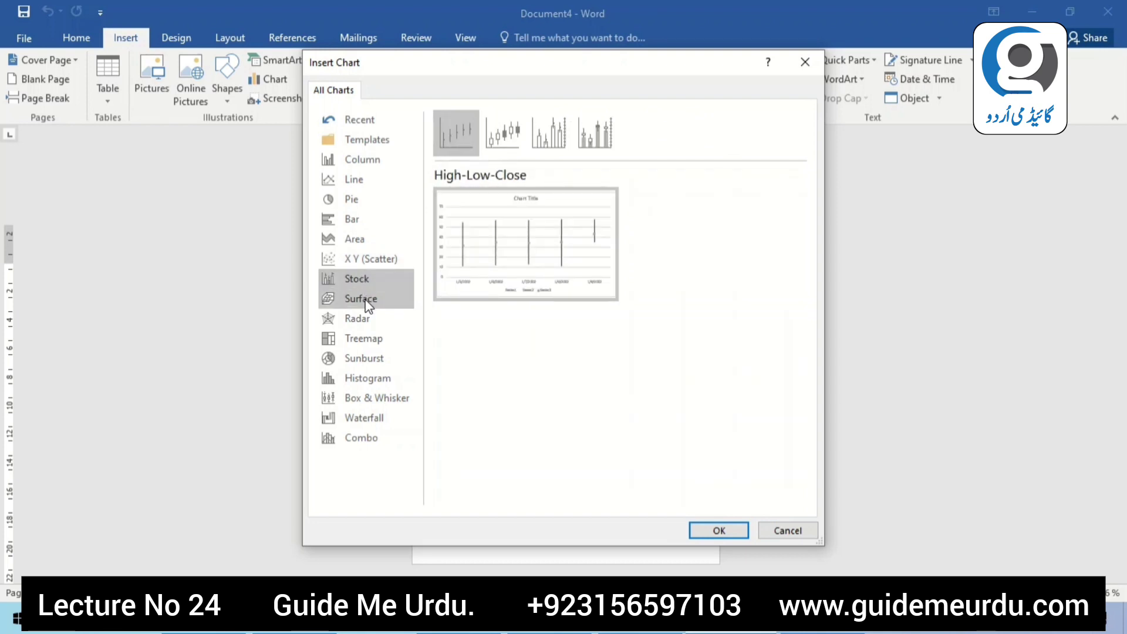
{"action": "left_click", "coordinate": [366, 301]}
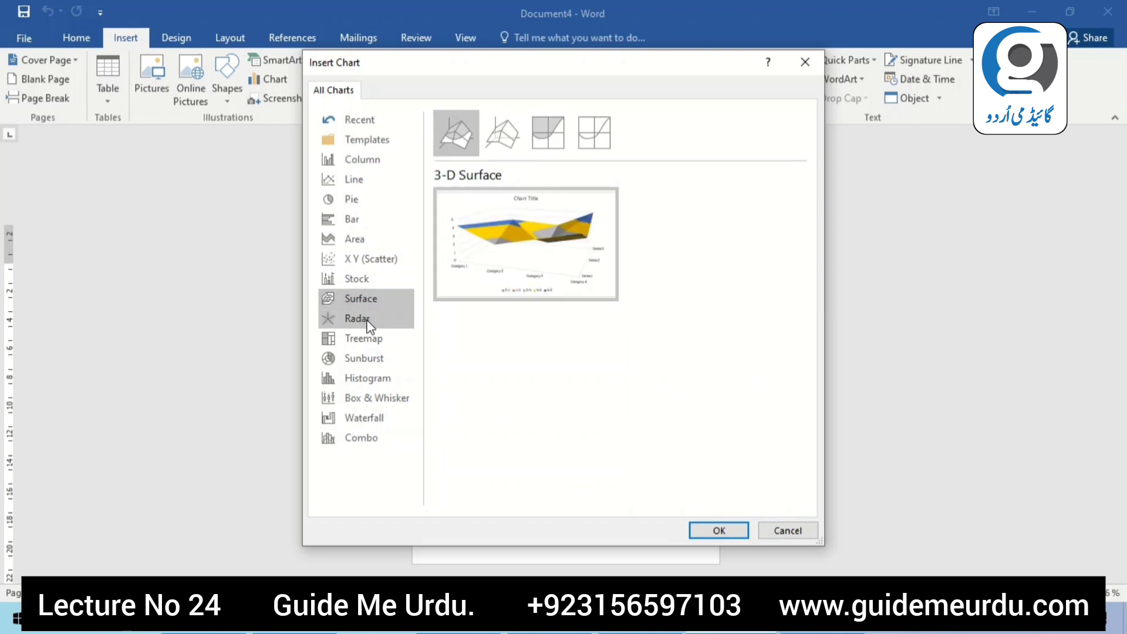
- Preview Radar through Combo chart types, then pick the Column type's 3-D Clustered Column subtype
{"action": "left_click", "coordinate": [368, 320]}
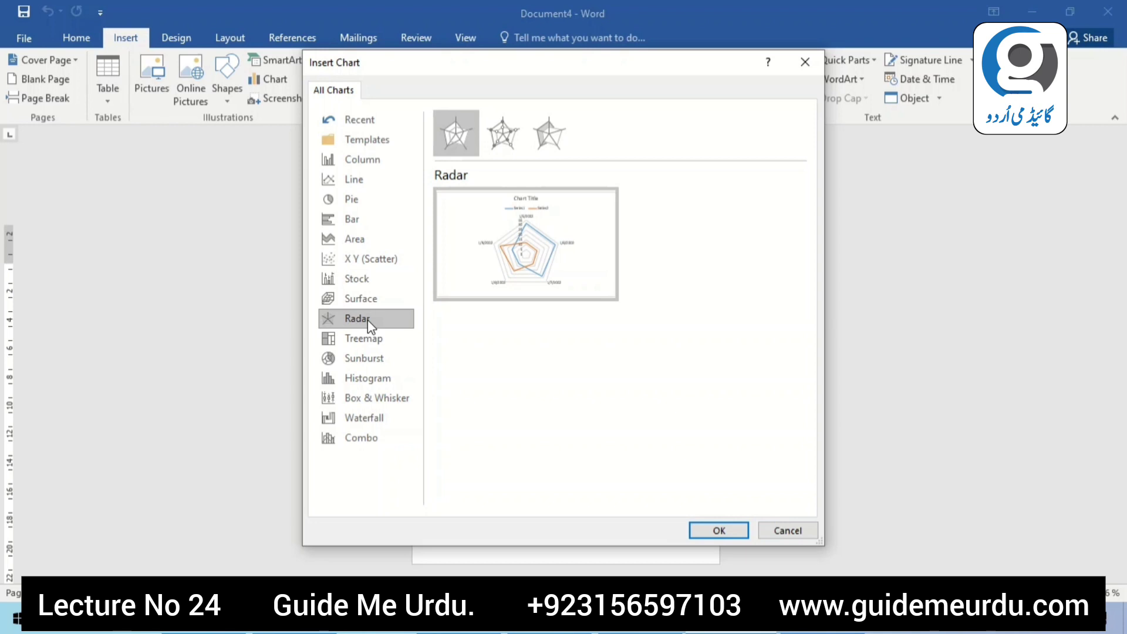
{"action": "left_click", "coordinate": [370, 341]}
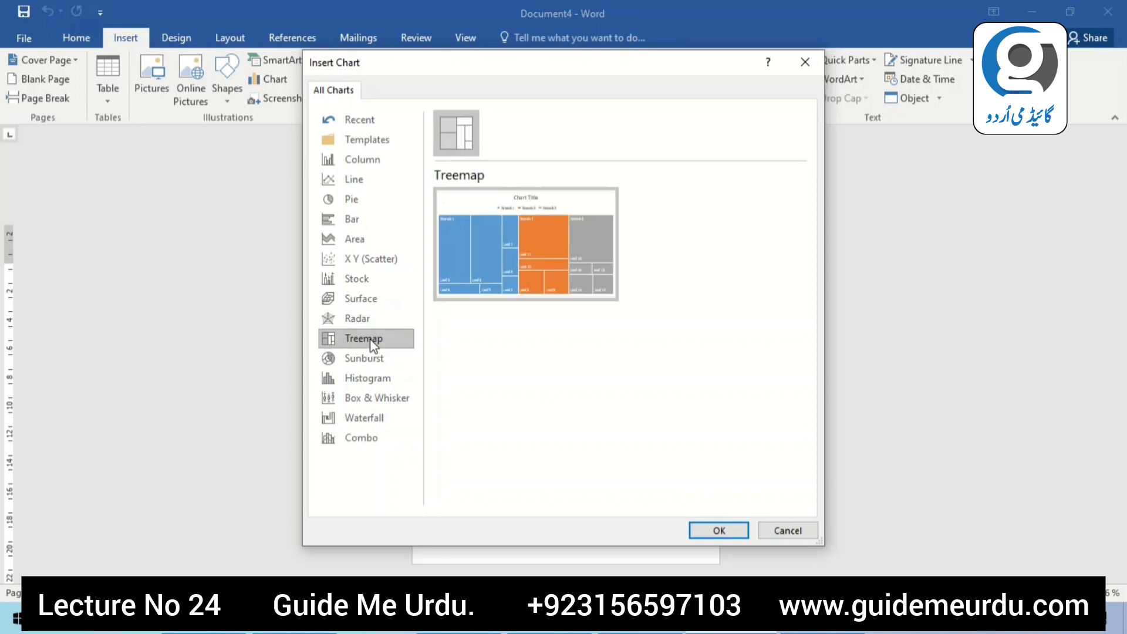
{"action": "left_click", "coordinate": [376, 361]}
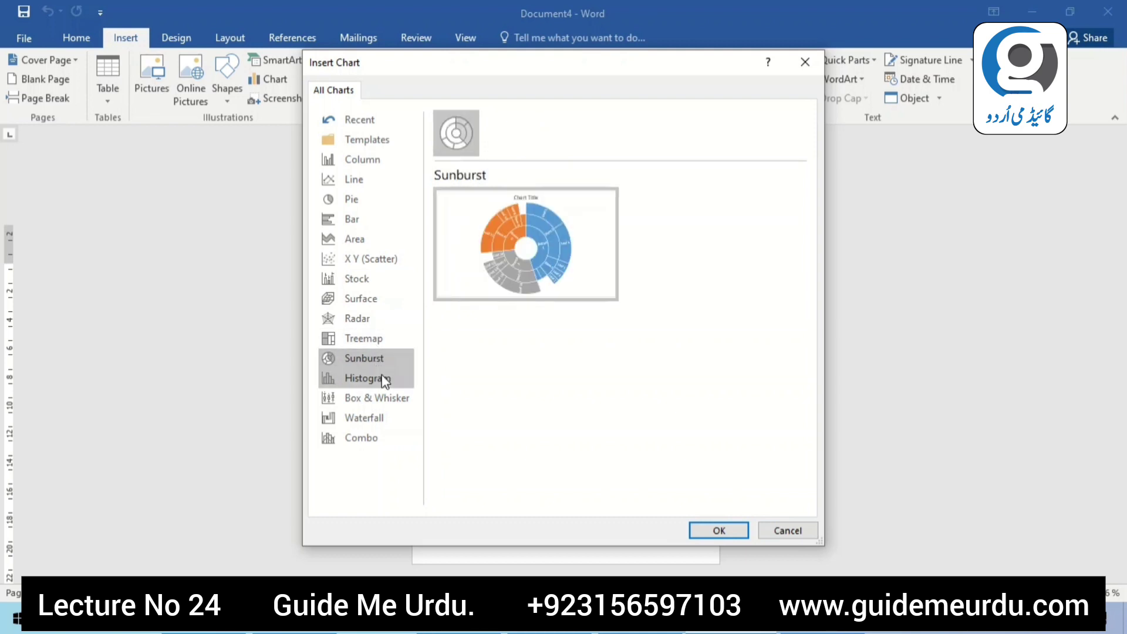
{"action": "left_click", "coordinate": [385, 380]}
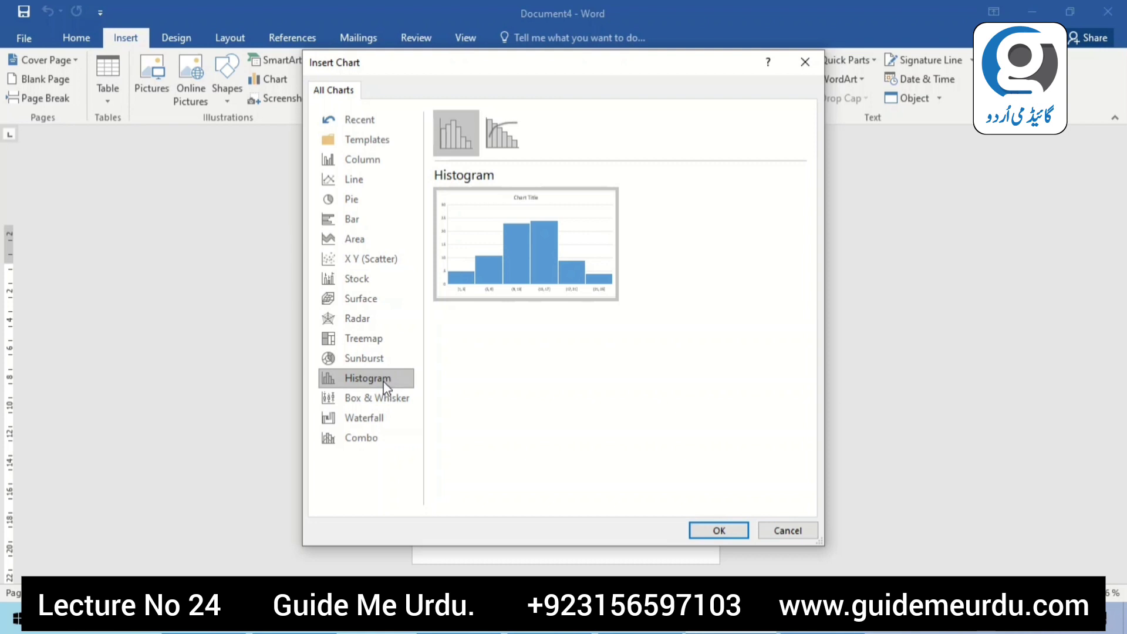
{"action": "left_click", "coordinate": [383, 399]}
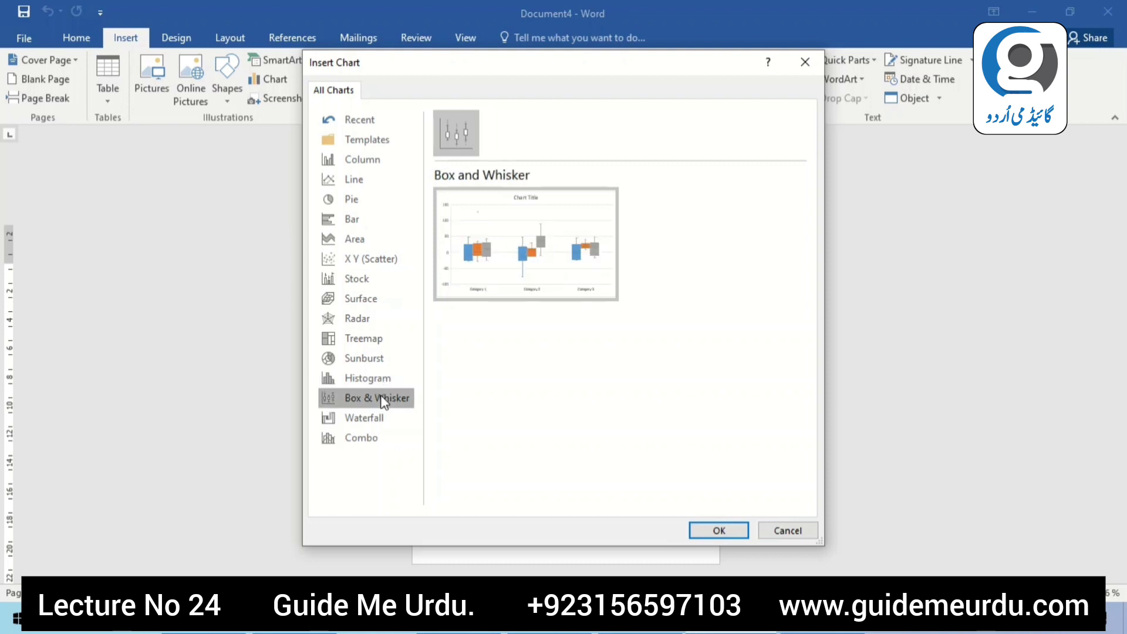
{"action": "left_click", "coordinate": [381, 419]}
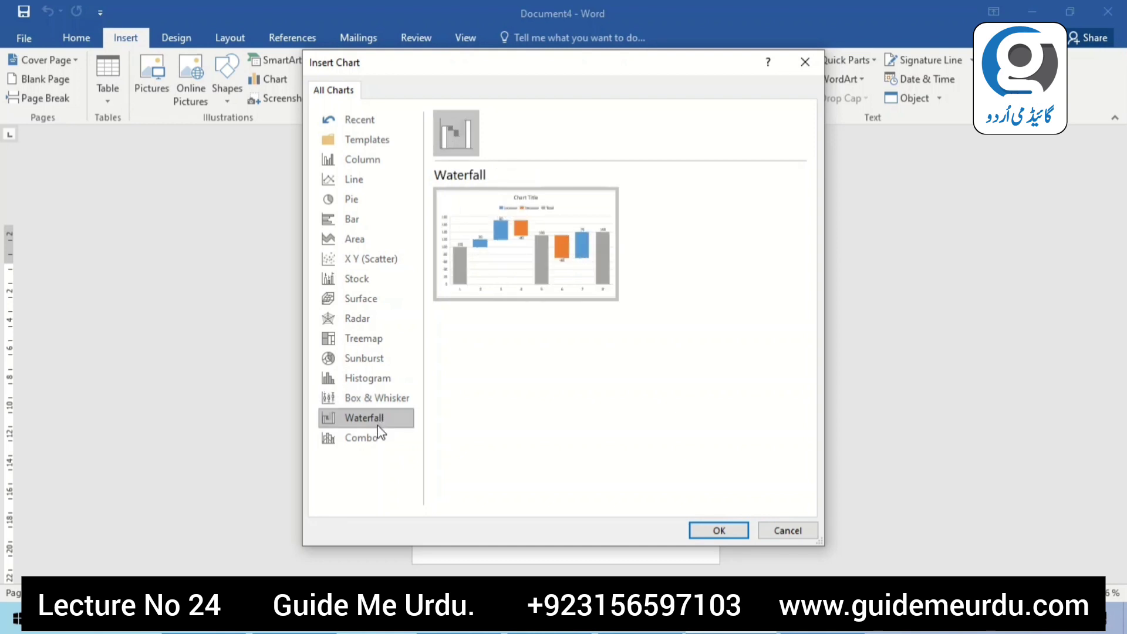
{"action": "left_click", "coordinate": [377, 441]}
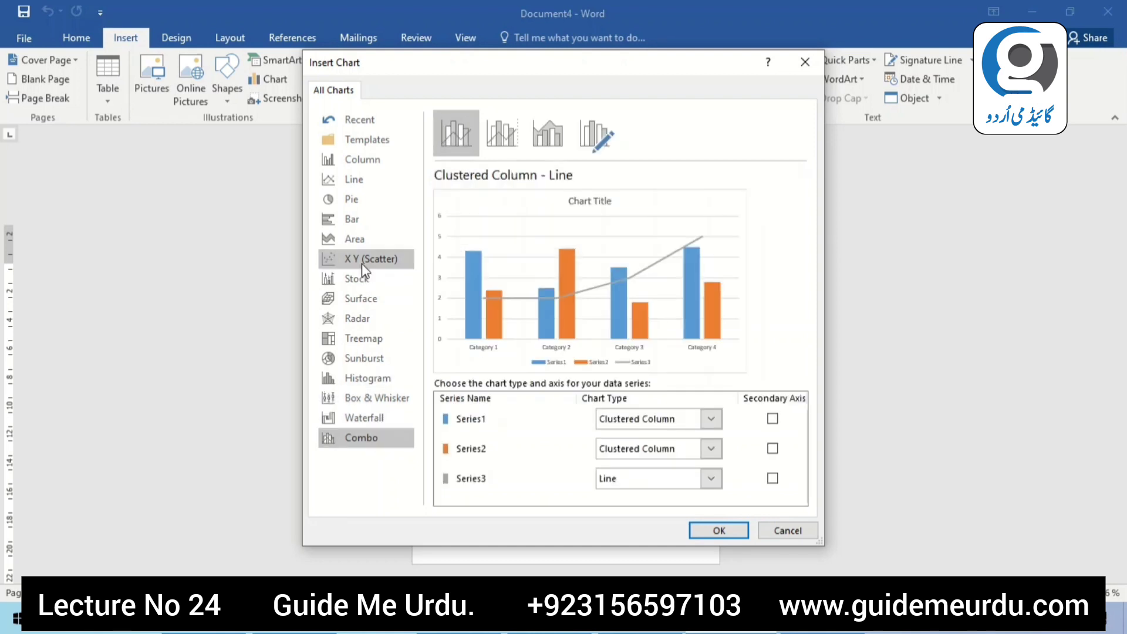
{"action": "left_click", "coordinate": [363, 160]}
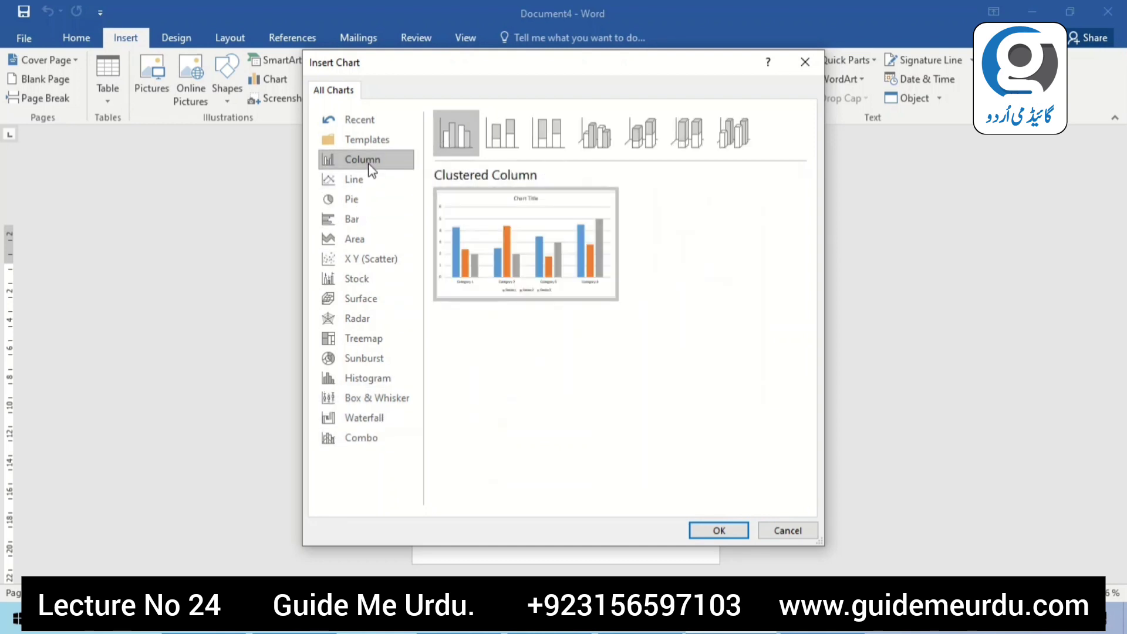
{"action": "left_click", "coordinate": [600, 146]}
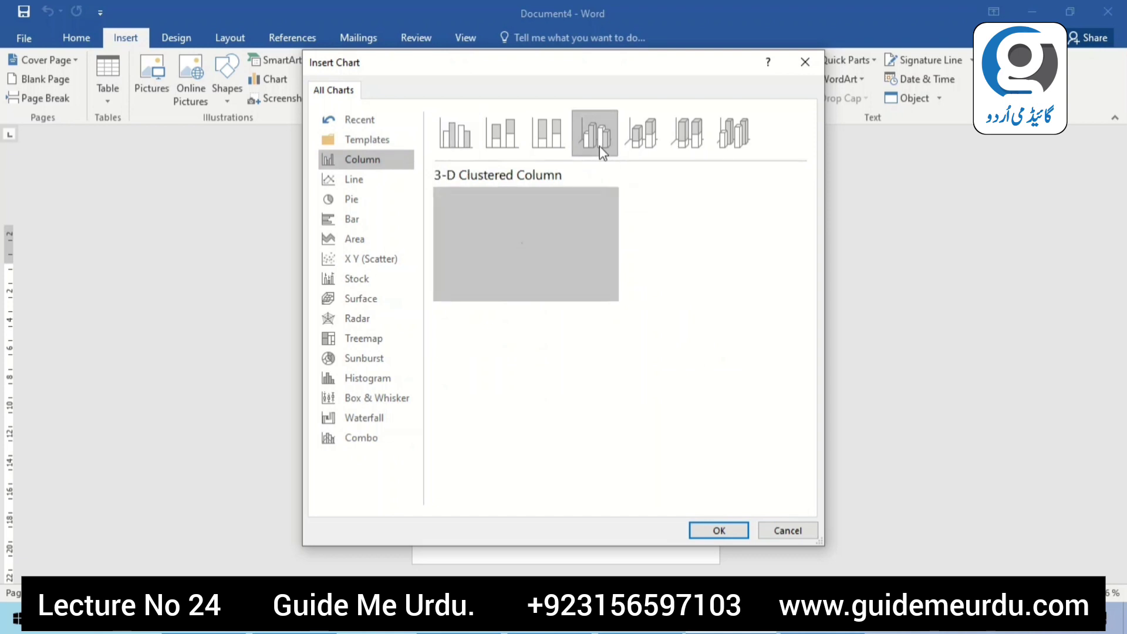
- Insert the 3-D Clustered Column chart and rename cell A2 to 'Number of students'
{"action": "left_click", "coordinate": [701, 531]}
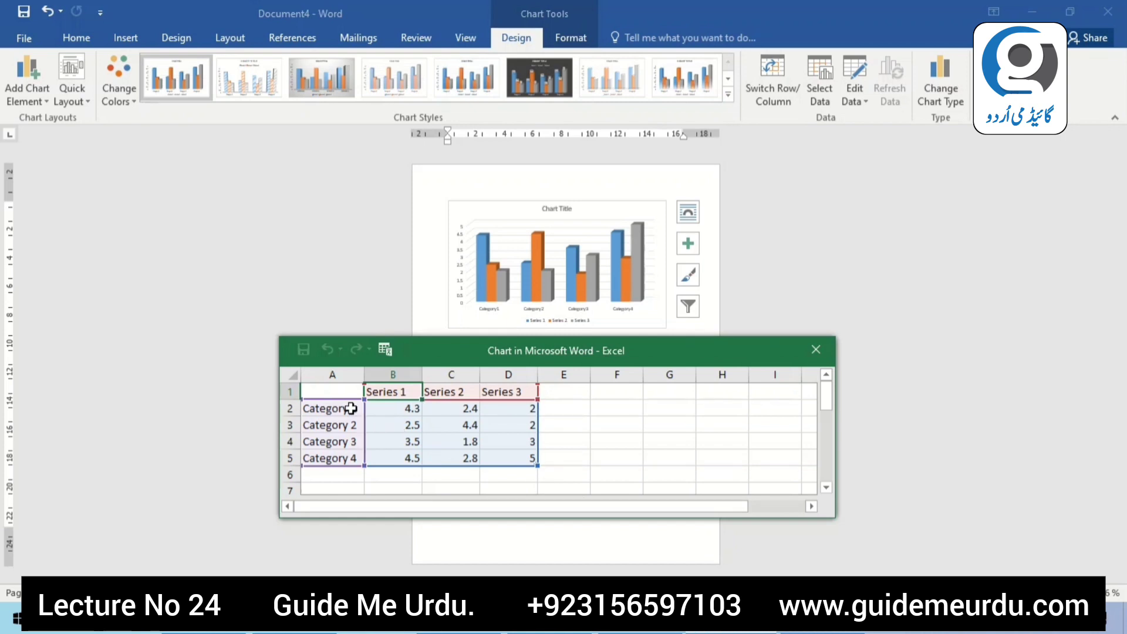
{"action": "left_click", "coordinate": [350, 408]}
{"action": "type", "text": "\\"}
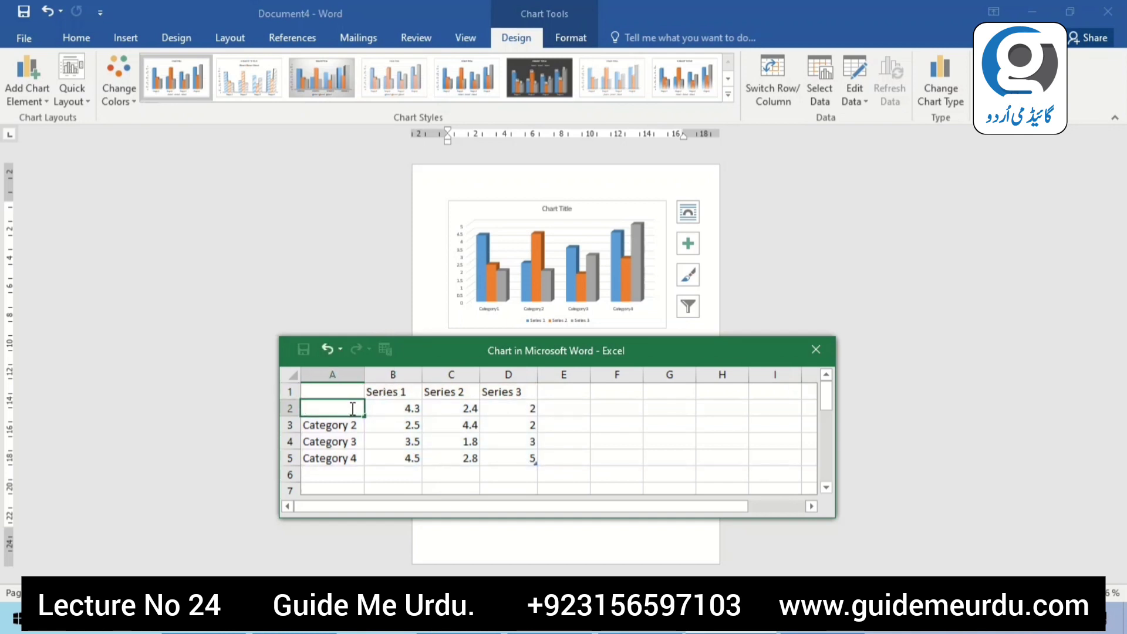
{"action": "type", "text": "No"}
{"action": "key", "text": "BackSpace"}
{"action": "type", "text": "mb"}
{"action": "type", "text": "er of "}
{"action": "type", "text": "stude"}
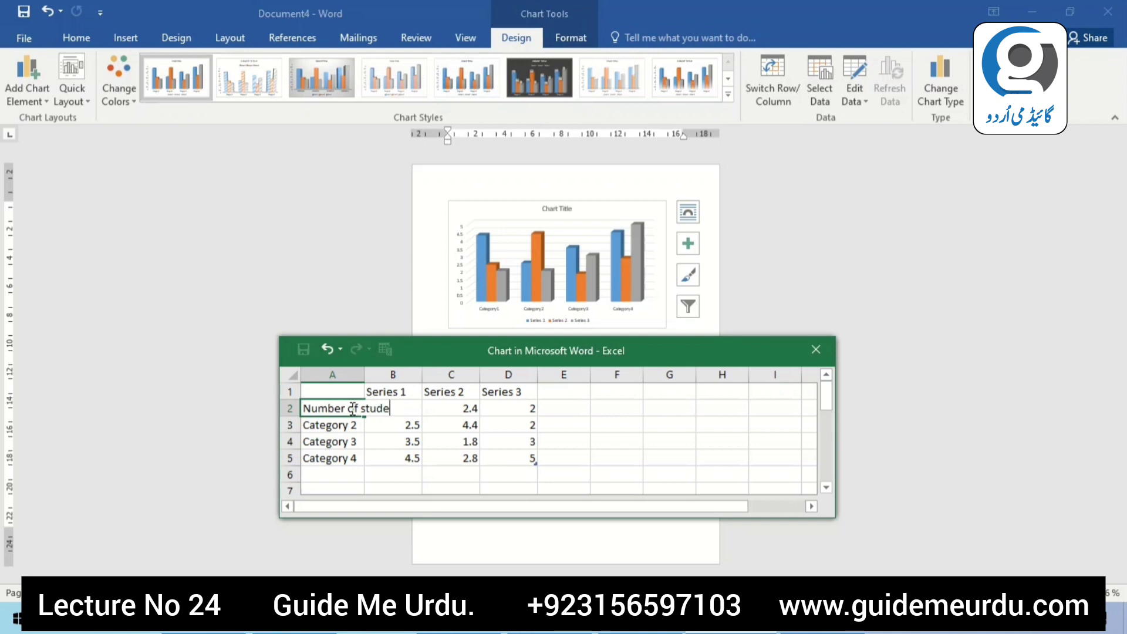
{"action": "type", "text": "nts"}
{"action": "left_click", "coordinate": [349, 430]}
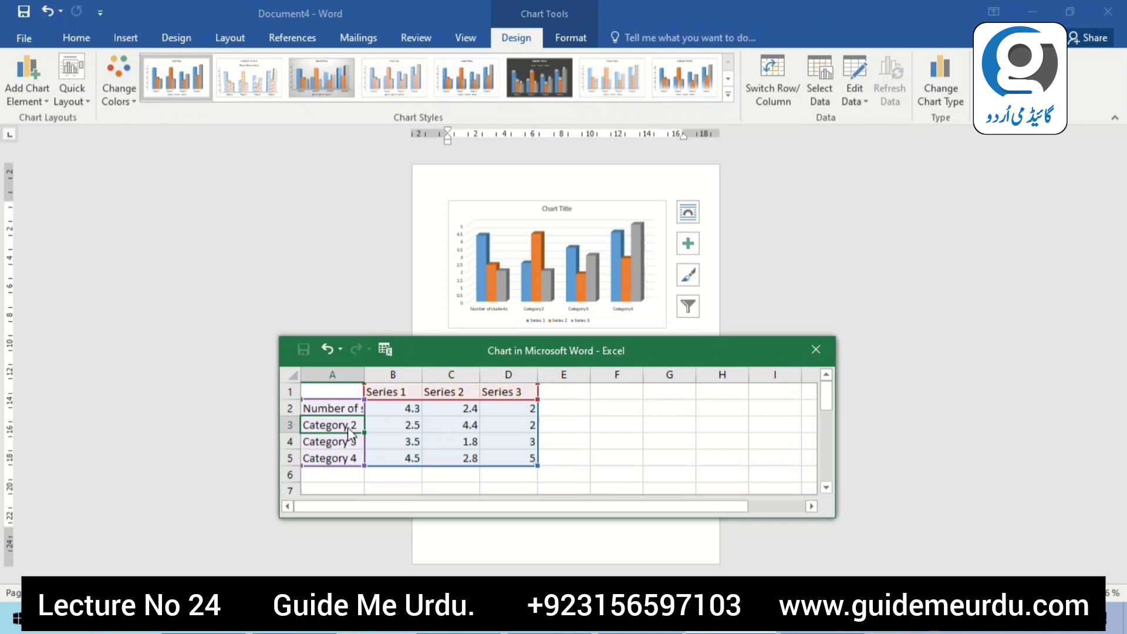
- Rename the second and third categories (A3, A4) to 'Marks' and 'Subjects'
{"action": "key", "text": "BackSpace"}
{"action": "type", "text": "Ma"}
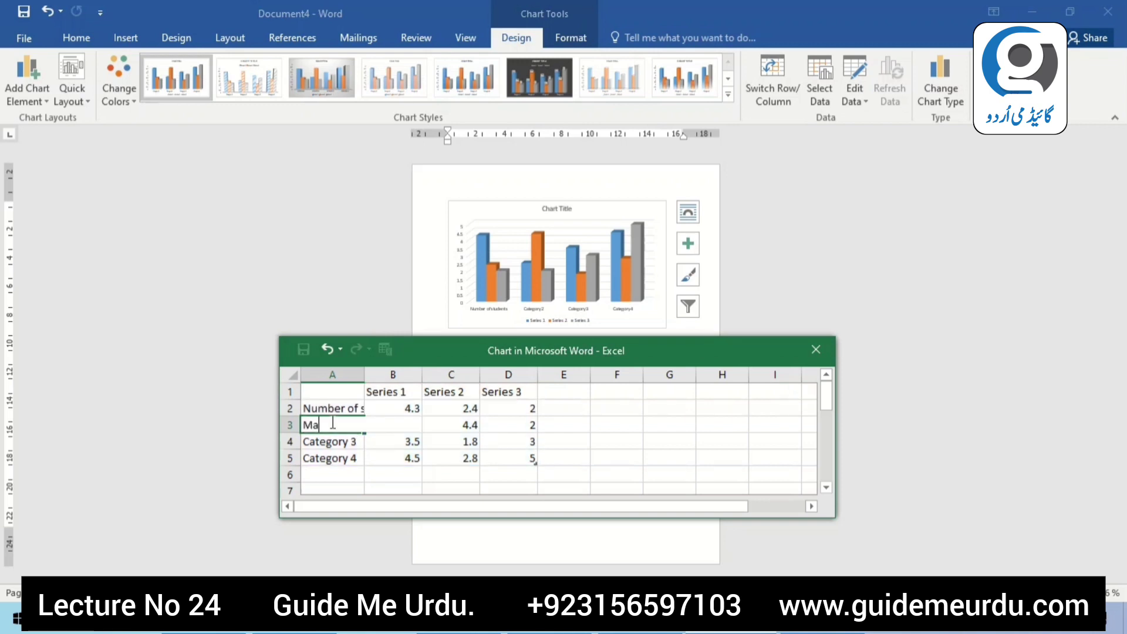
{"action": "type", "text": "rks"}
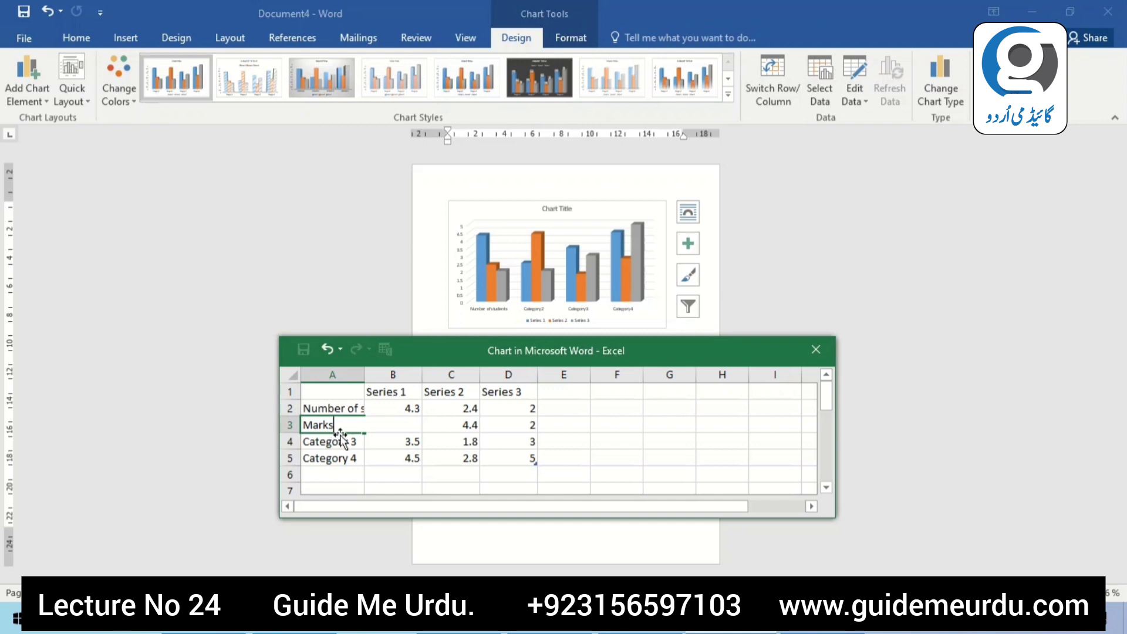
{"action": "left_click", "coordinate": [343, 454]}
{"action": "double_click", "coordinate": [345, 442]}
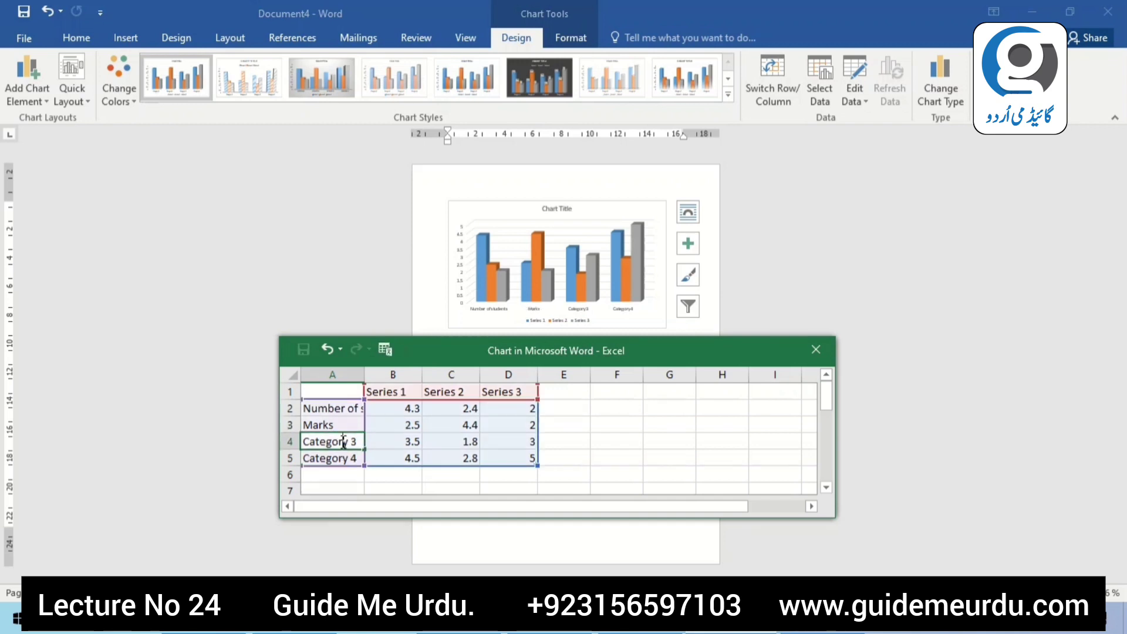
{"action": "key", "text": "BackSpace"}
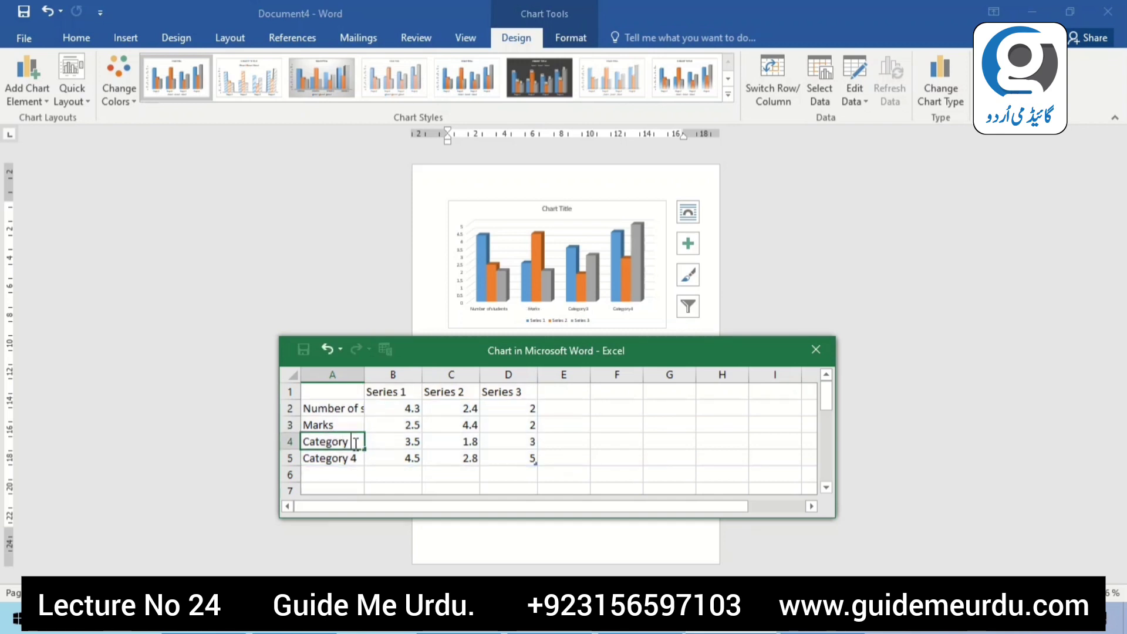
{"action": "key", "text": "BackSpace"}
{"action": "key", "text": "BackSpace"}
{"action": "key", "text": "BackSpace"}
{"action": "type", "text": "D"}
{"action": "key", "text": "BackSpace"}
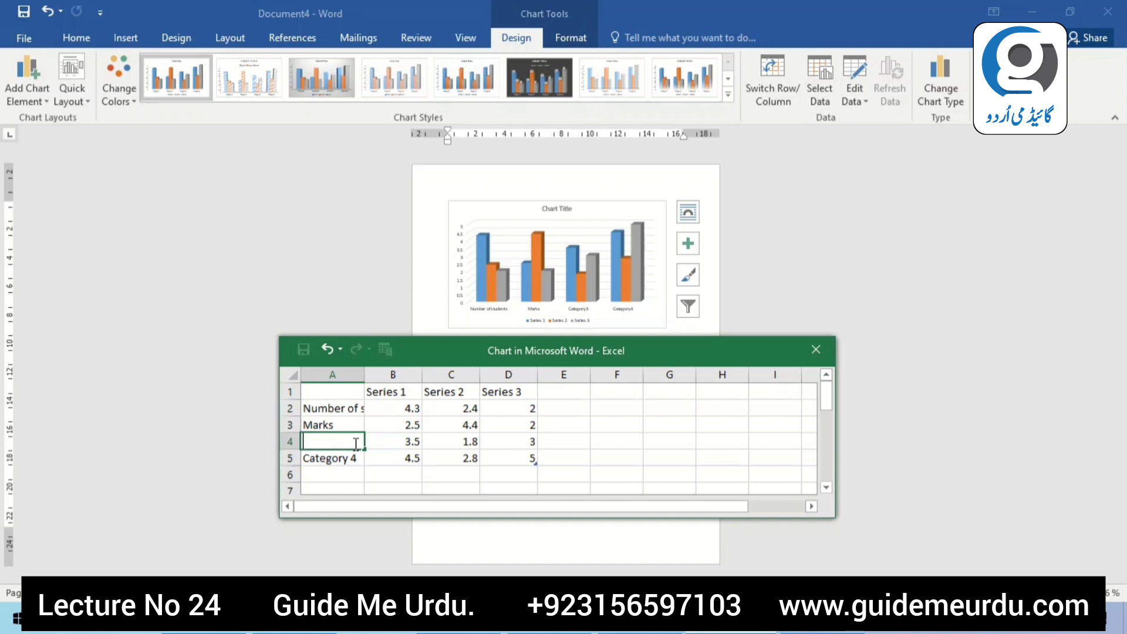
{"action": "type", "text": "Subjects"}
- Clear the fourth category, widen column A, and enter 'Roll Number' in A5
{"action": "double_click", "coordinate": [356, 457]}
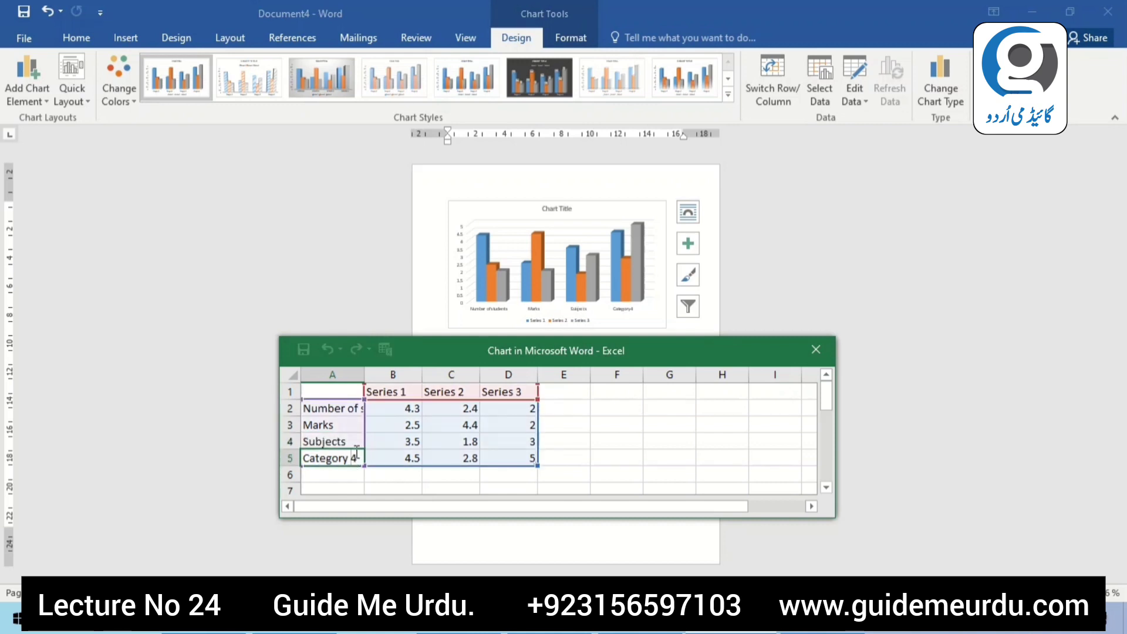
{"action": "key", "text": "BackSpace"}
{"action": "key", "text": "BackSpace"}
{"action": "key", "text": "BackSpace"}
{"action": "key", "text": "BackSpace"}
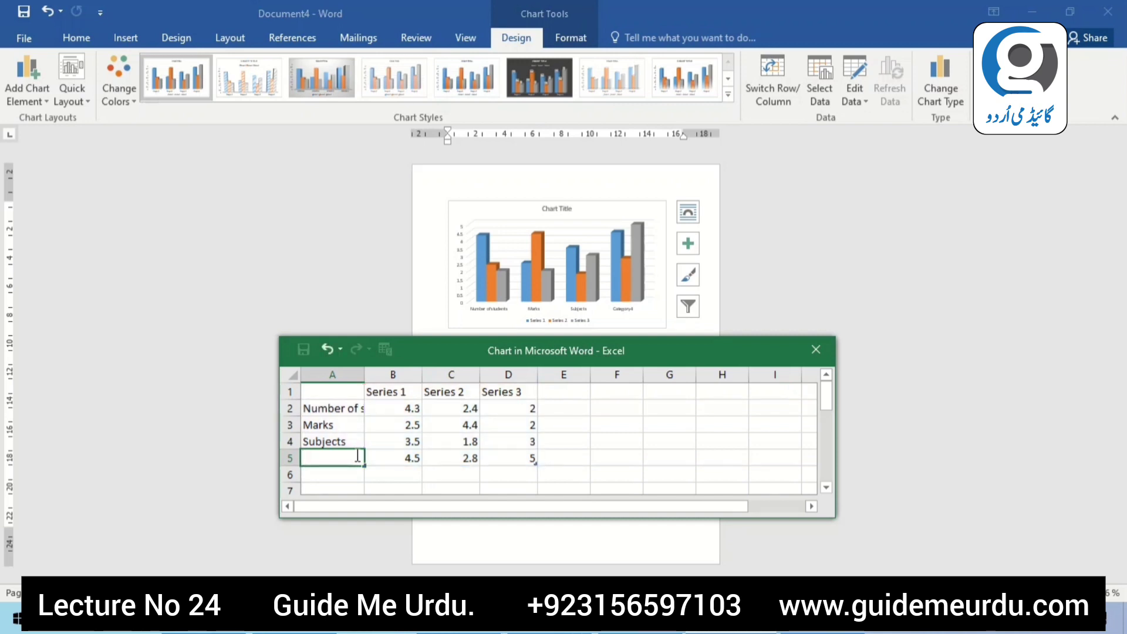
{"action": "left_click", "coordinate": [367, 375]}
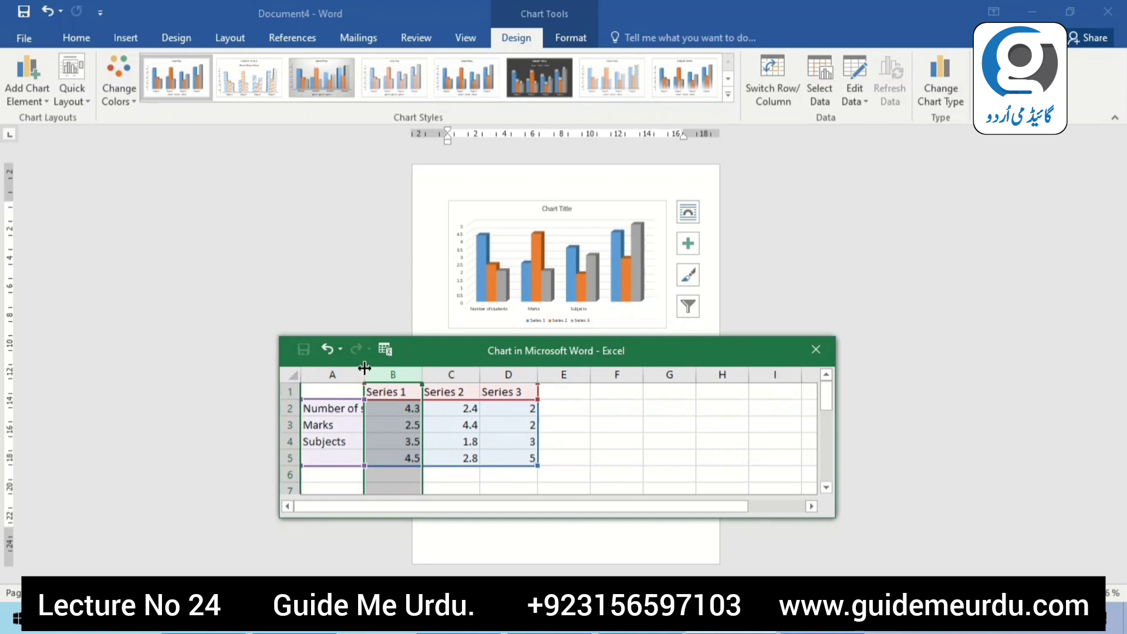
{"action": "left_click_drag", "start_coordinate": [364, 368], "coordinate": [395, 371]}
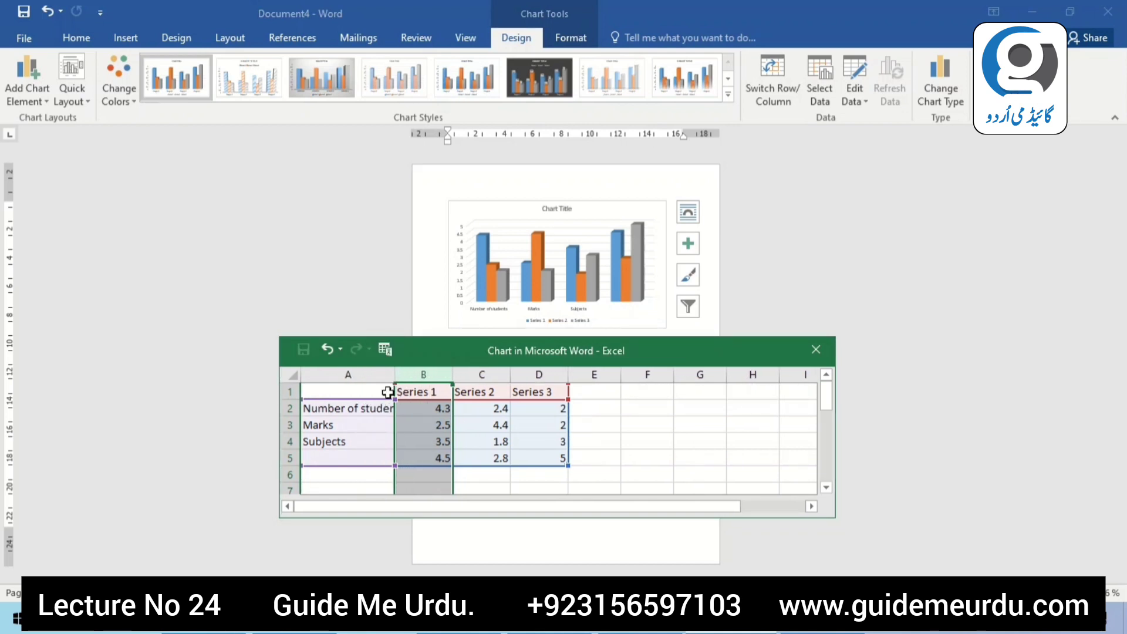
{"action": "left_click_drag", "start_coordinate": [395, 374], "coordinate": [412, 374]}
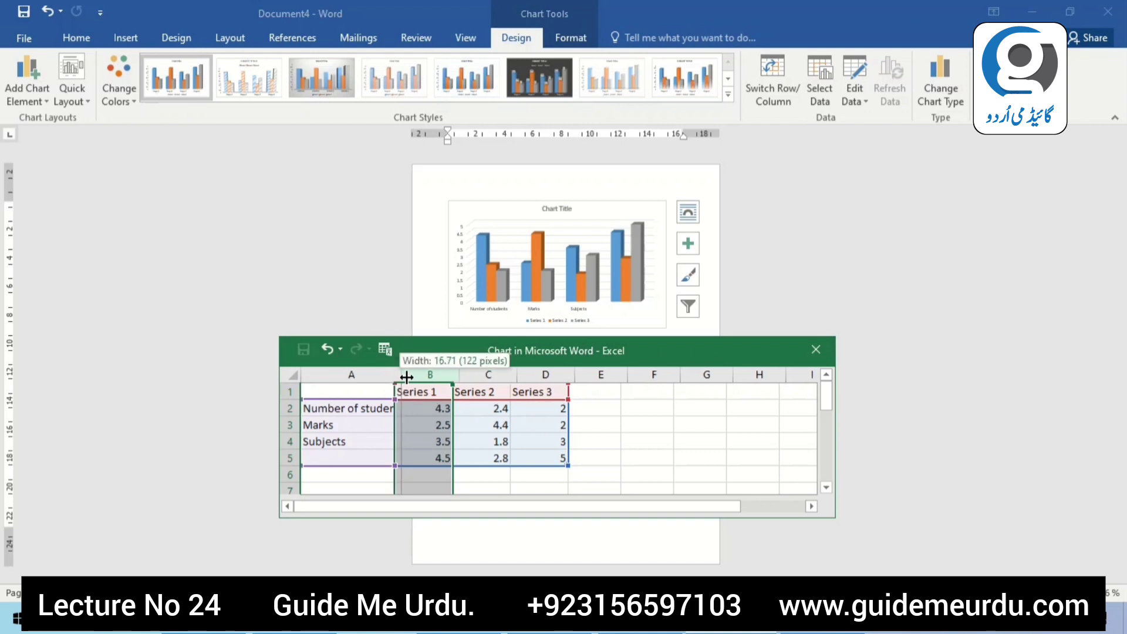
{"action": "left_click", "coordinate": [336, 453]}
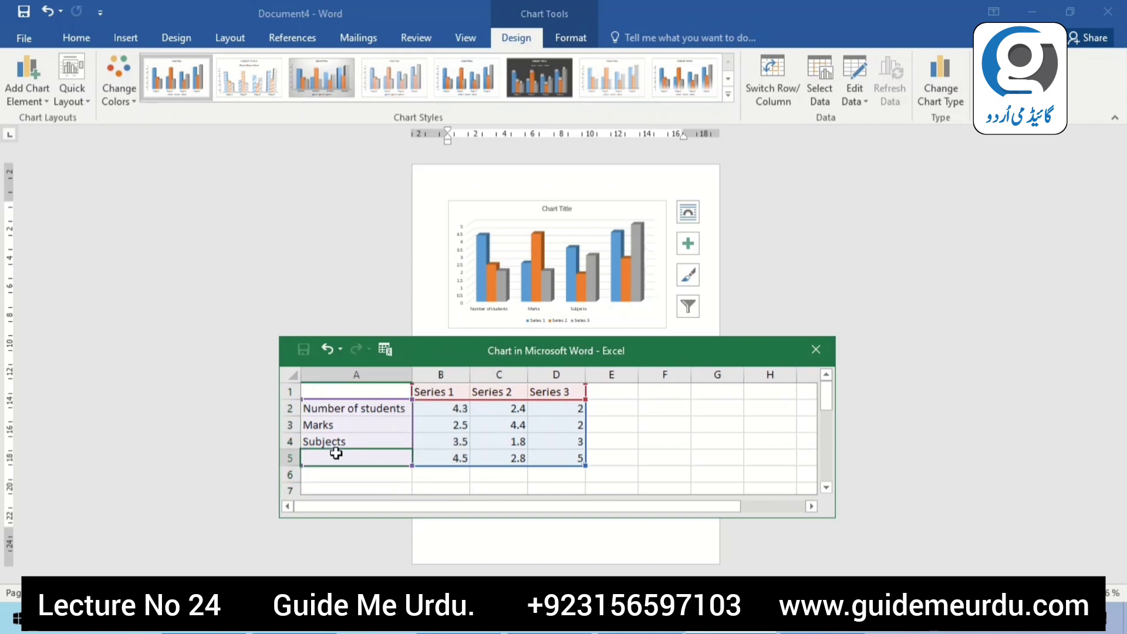
{"action": "type", "text": "R"}
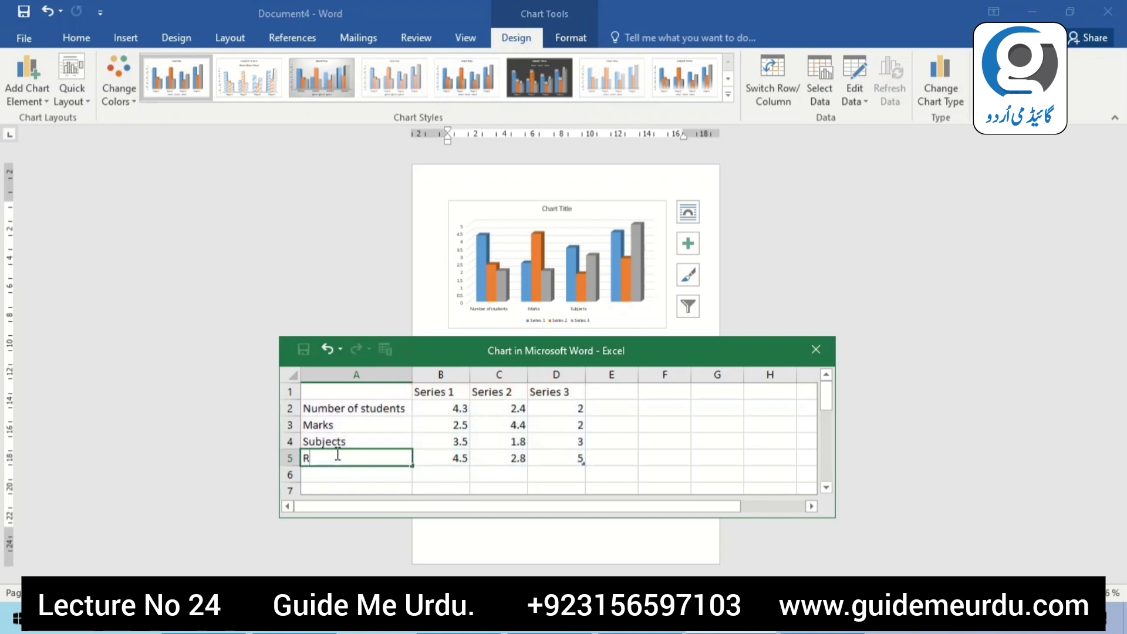
{"action": "type", "text": "oll "}
{"action": "type", "text": "Number"}
- Rename series headers B1, C1 and D1 to 1, 2 and 3, then shrink the data sheet window
{"action": "left_click", "coordinate": [458, 392]}
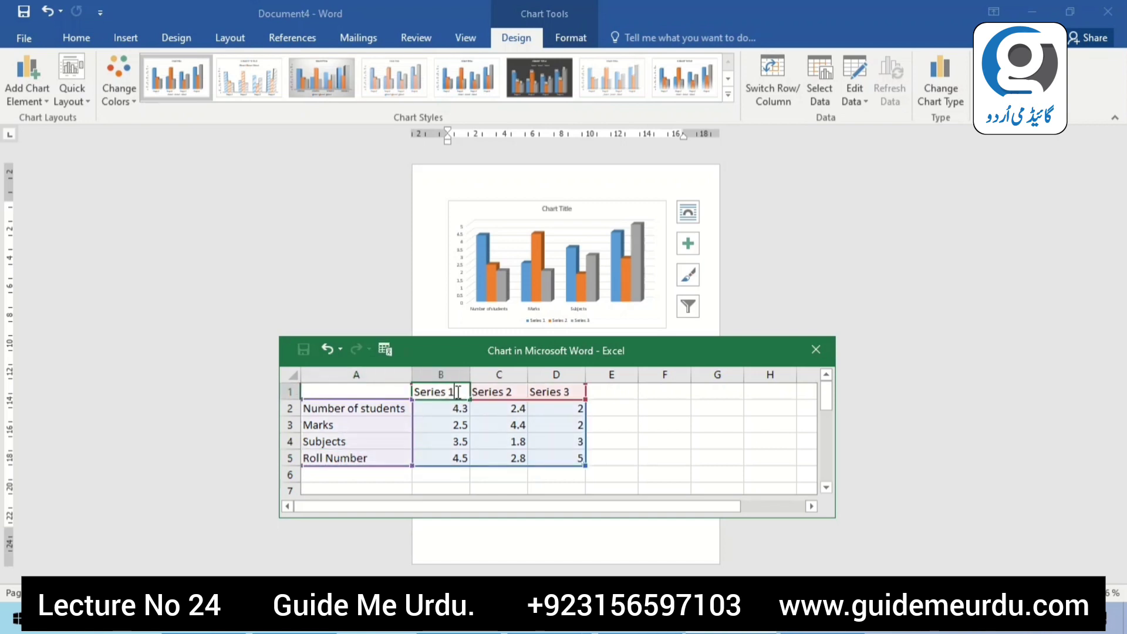
{"action": "double_click", "coordinate": [458, 392]}
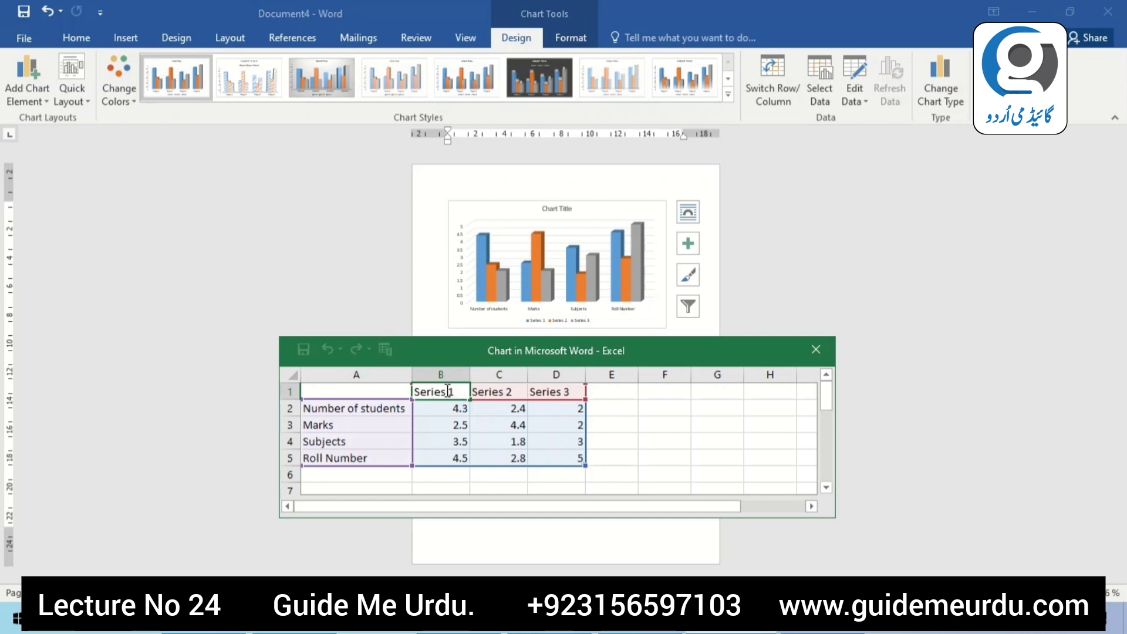
{"action": "key", "text": "BackSpace"}
{"action": "key", "text": "BackSpace"}
{"action": "key", "text": "BackSpace"}
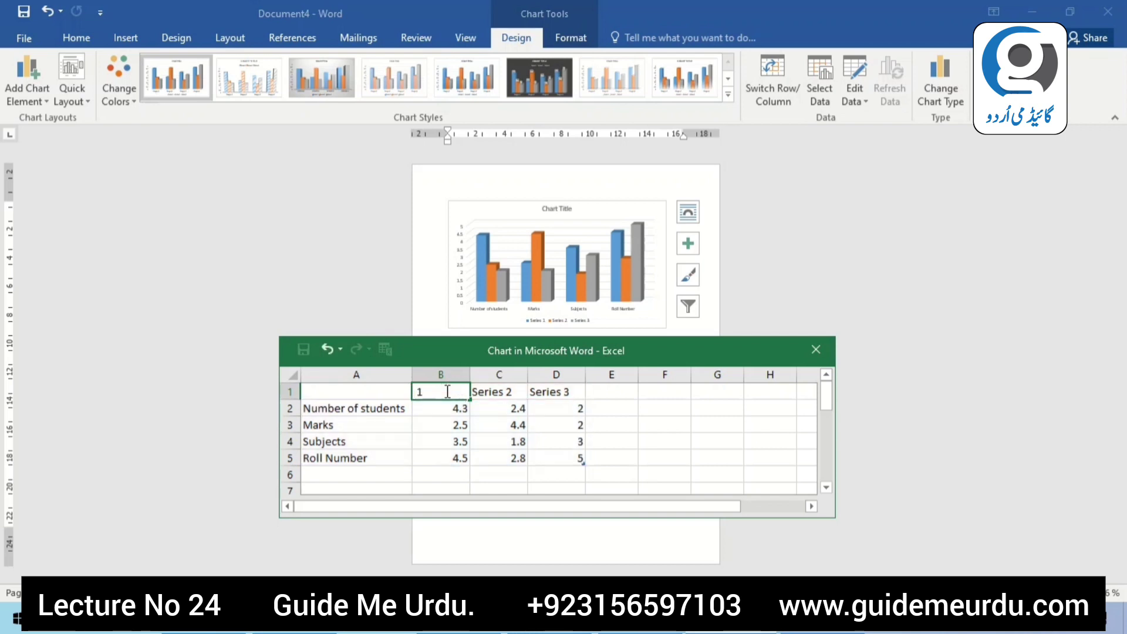
{"action": "left_click", "coordinate": [508, 394]}
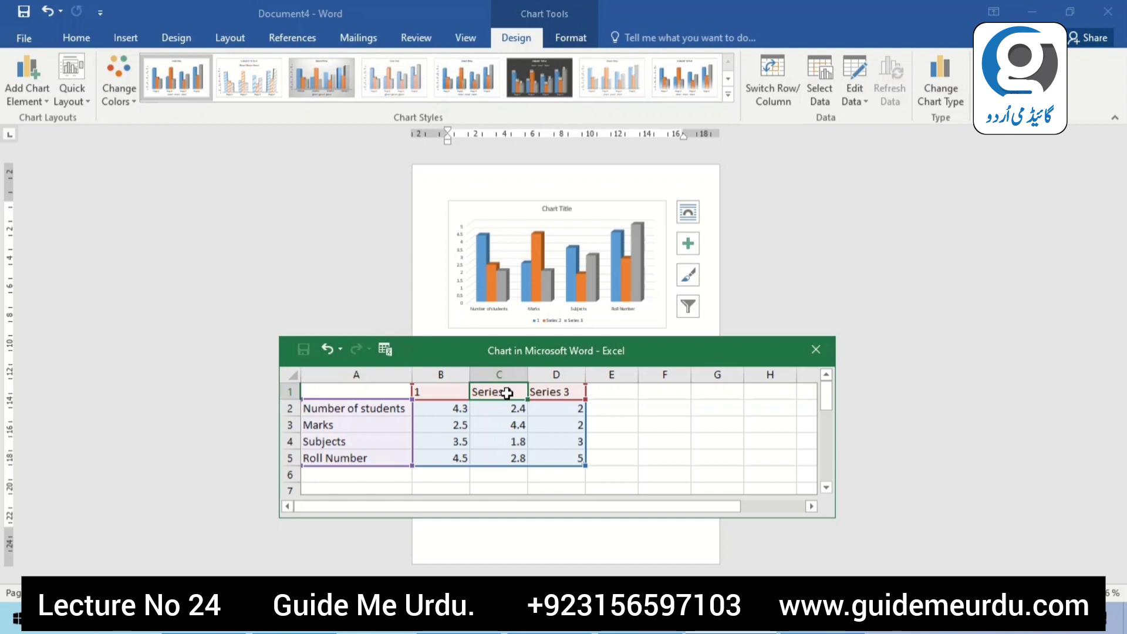
{"action": "type", "text": "2"}
{"action": "left_click", "coordinate": [563, 392]}
{"action": "type", "text": "3"}
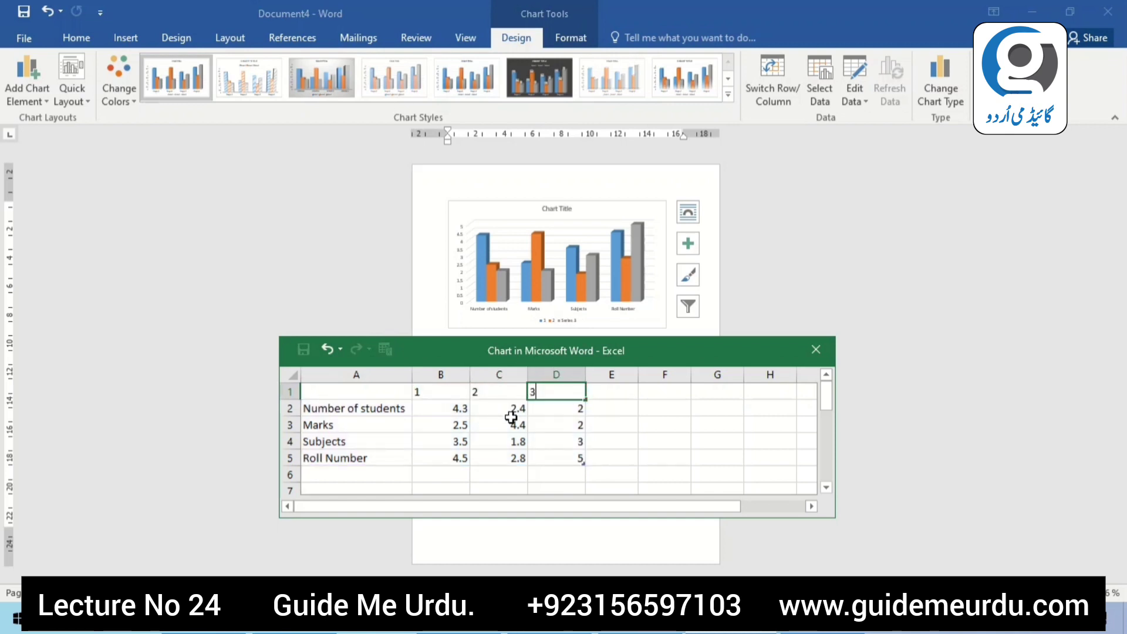
{"action": "left_click", "coordinate": [458, 334]}
{"action": "left_click_drag", "start_coordinate": [457, 335], "coordinate": [473, 353]}
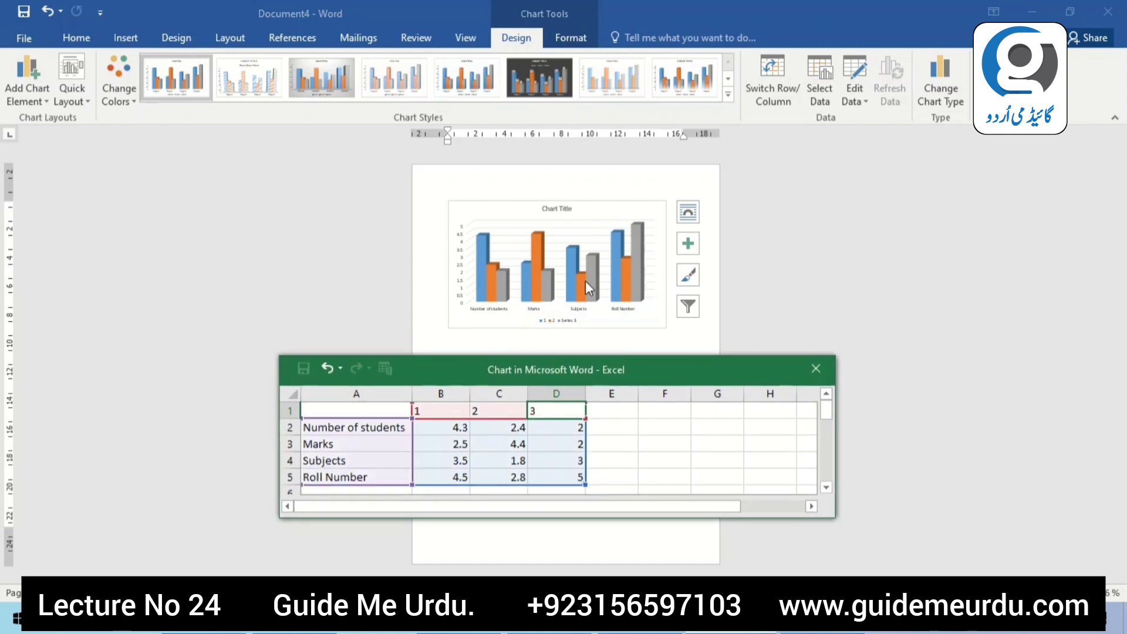
- Move the chart data sheet up so the chart in the document is visible
{"action": "left_click", "coordinate": [904, 566]}
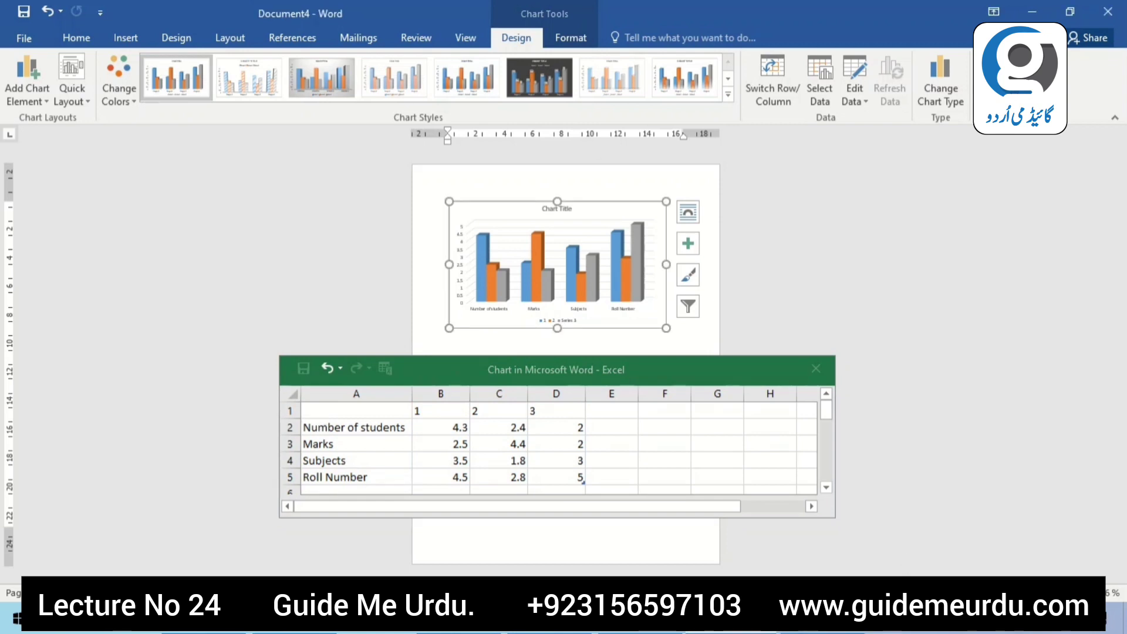
{"action": "left_click", "coordinate": [652, 426]}
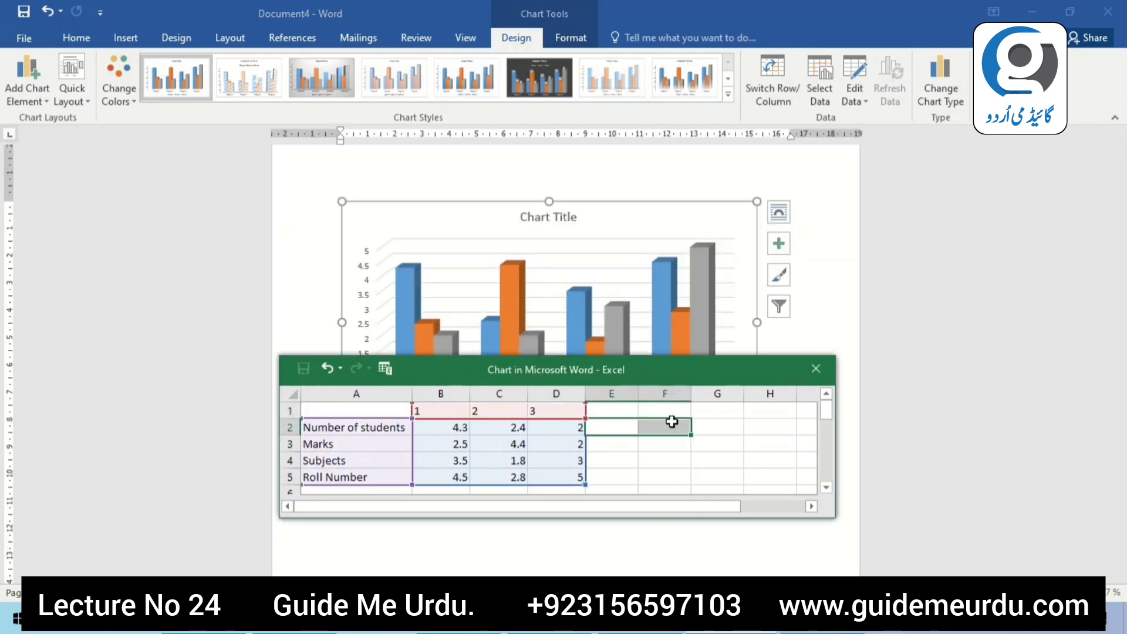
{"action": "mouse_move", "coordinate": [691, 371]}
{"action": "left_mouse_down"}
{"action": "mouse_move", "coordinate": [687, 432]}
{"action": "mouse_move", "coordinate": [677, 205]}
{"action": "left_mouse_up"}
{"action": "left_click", "coordinate": [587, 422]}
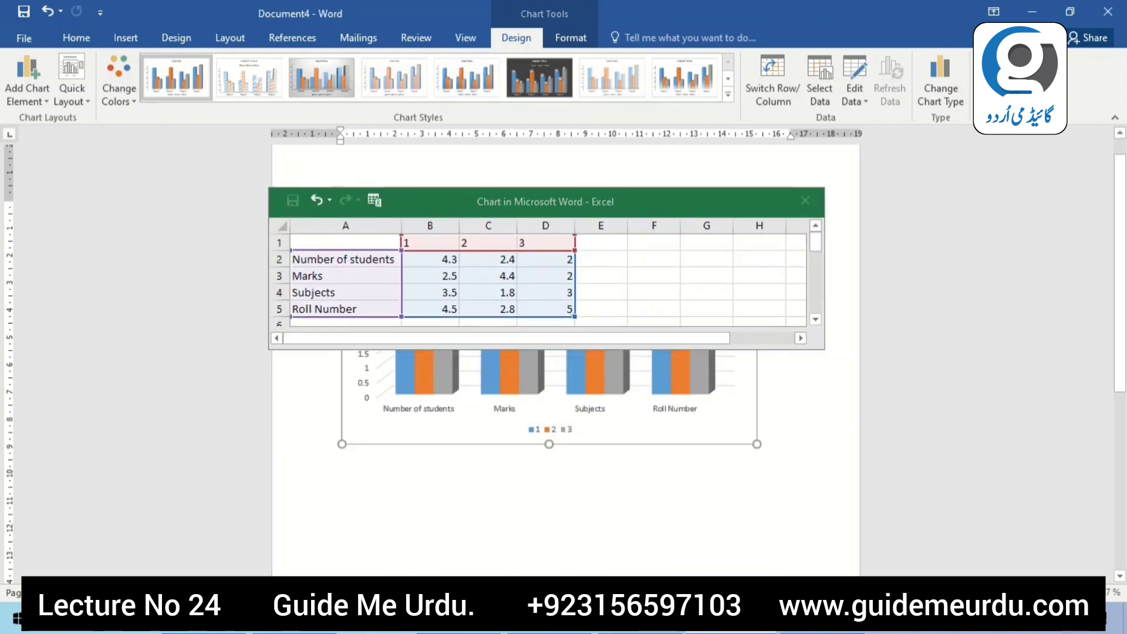
- Set the Marks values to 89, 98 and 90, then start editing the Number of students value
{"action": "left_click", "coordinate": [452, 275]}
{"action": "key", "text": "BackSpace"}
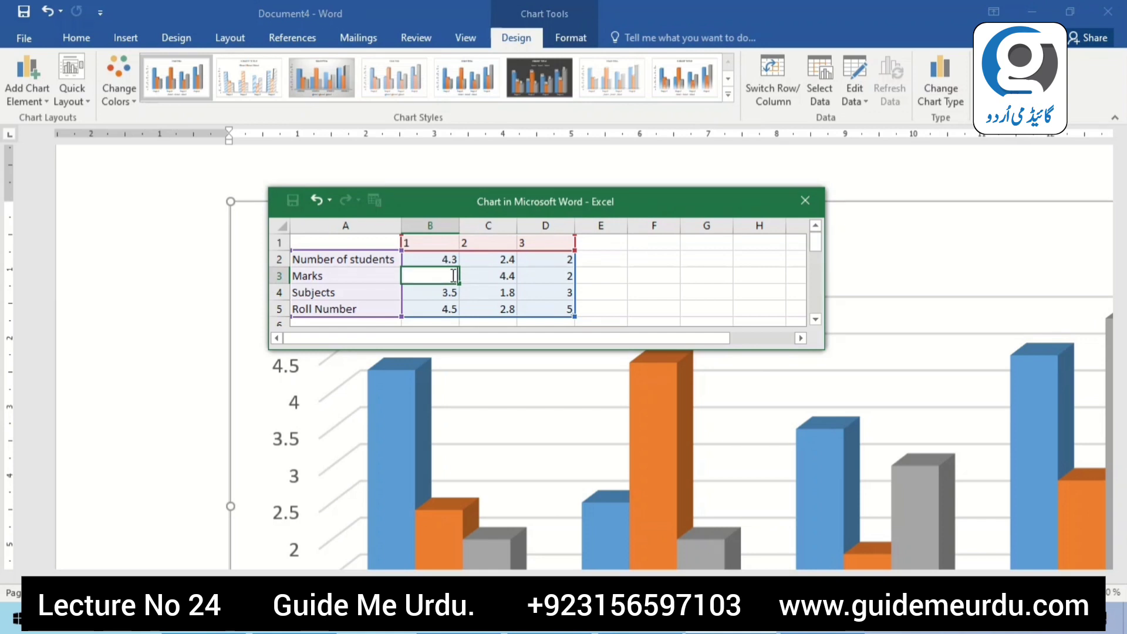
{"action": "type", "text": "89"}
{"action": "left_click", "coordinate": [507, 277]}
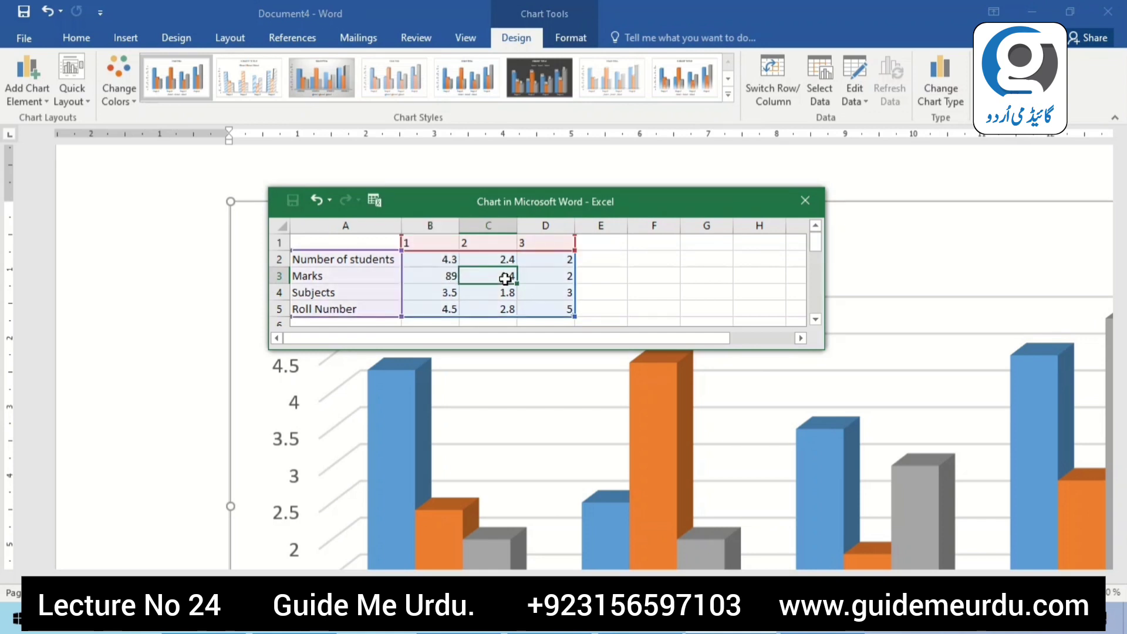
{"action": "key", "text": "Delete"}
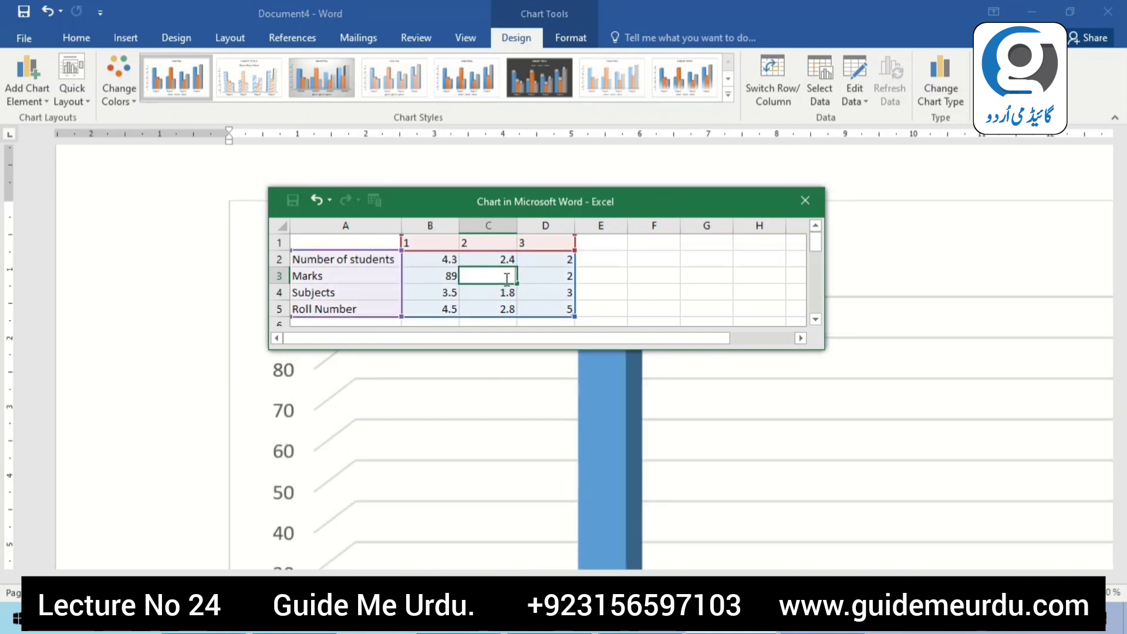
{"action": "type", "text": "98"}
{"action": "left_click", "coordinate": [546, 277]}
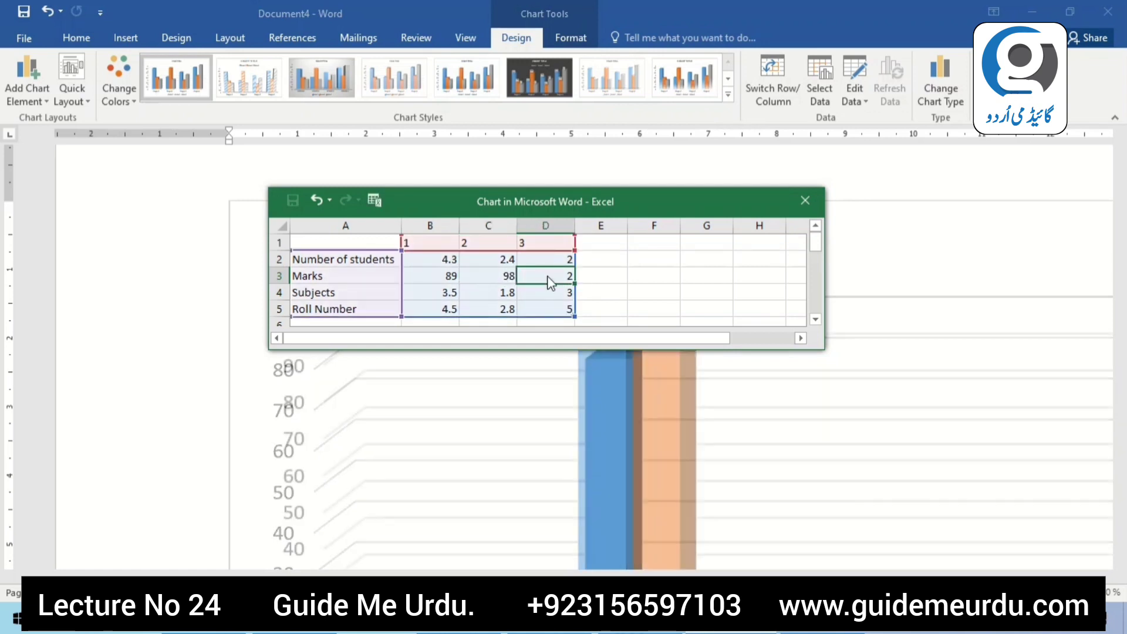
{"action": "key", "text": "Delete"}
{"action": "type", "text": "90"}
{"action": "left_click", "coordinate": [548, 259]}
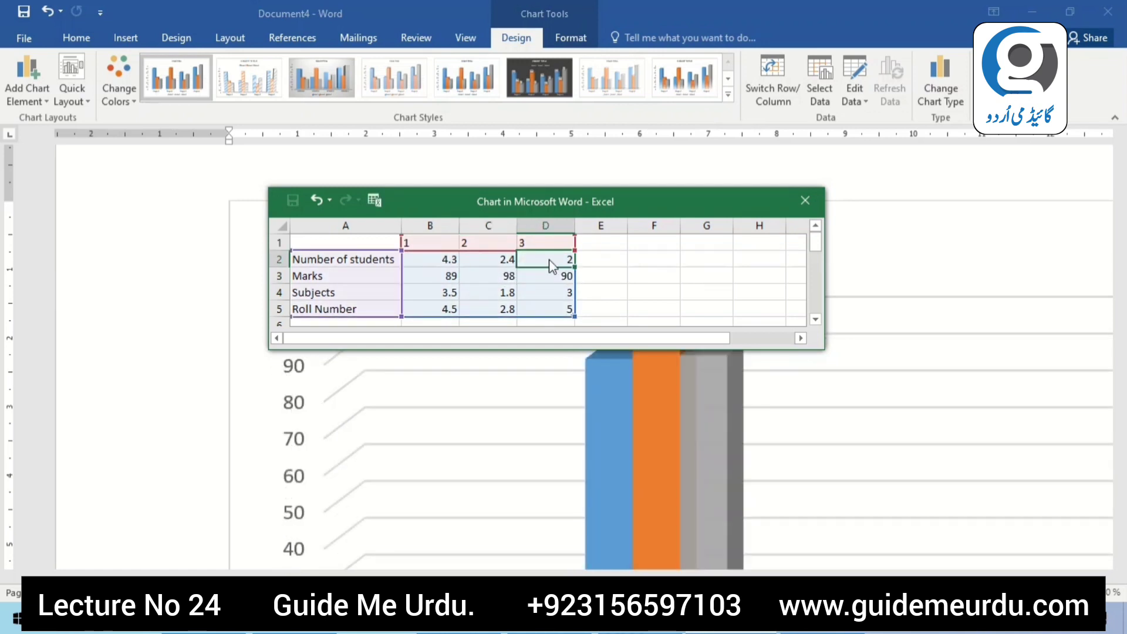
{"action": "type", "text": "98"}
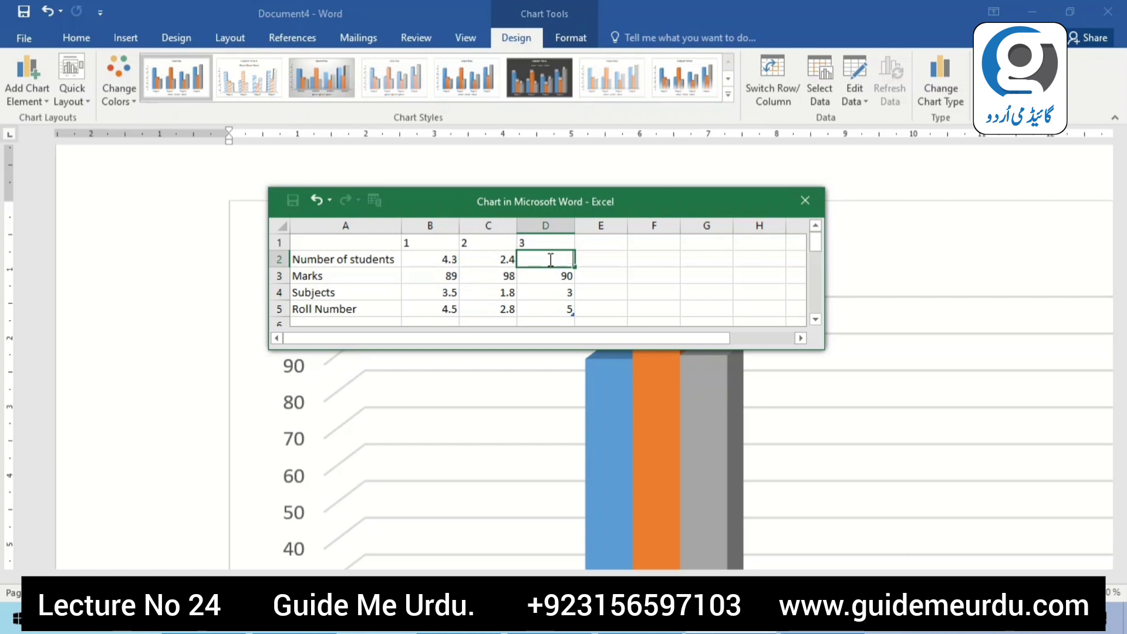
{"action": "type", "text": "50"}
- Set the Number of students values to 40 in C2 and 70 in B2
{"action": "left_click", "coordinate": [503, 259]}
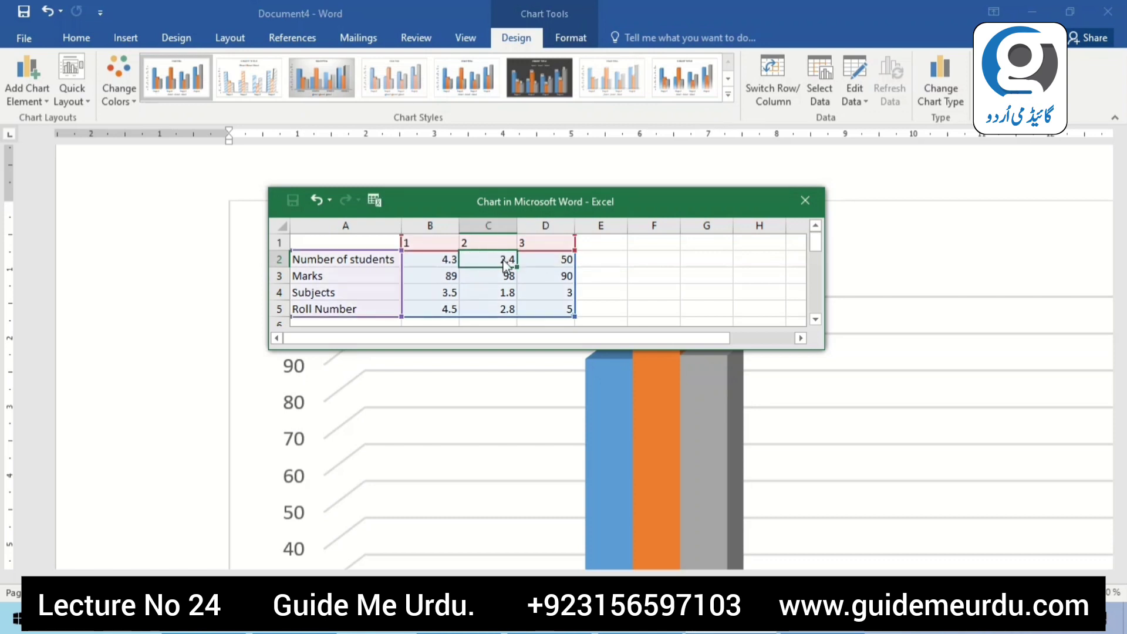
{"action": "key", "text": "Delete"}
{"action": "type", "text": "40"}
{"action": "left_click", "coordinate": [441, 260]}
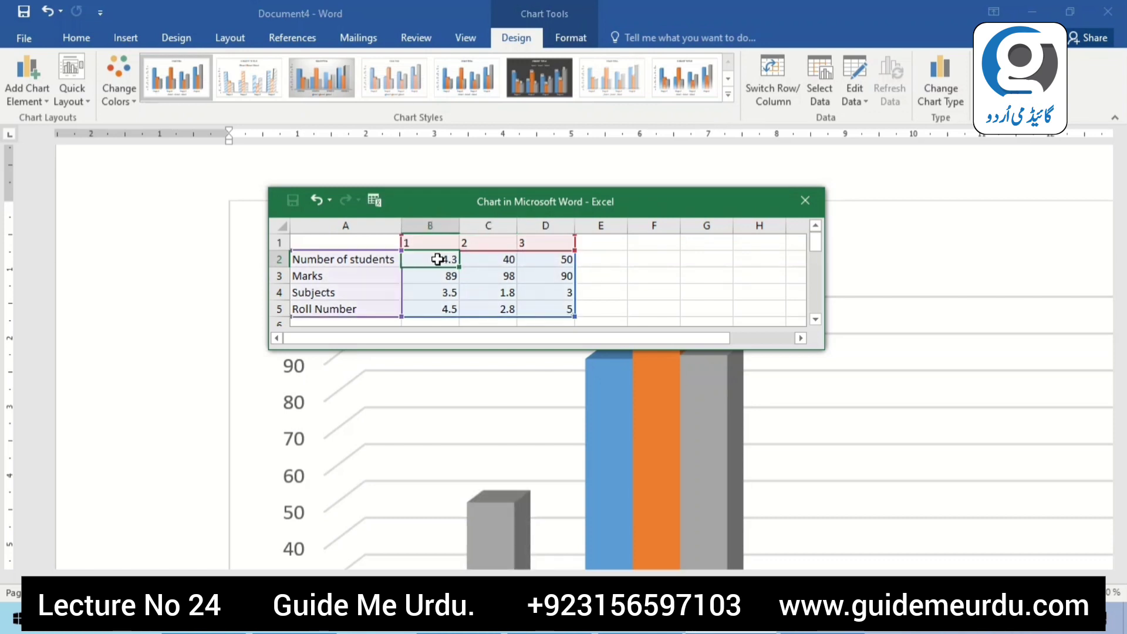
{"action": "key", "text": "Delete"}
{"action": "type", "text": "70"}
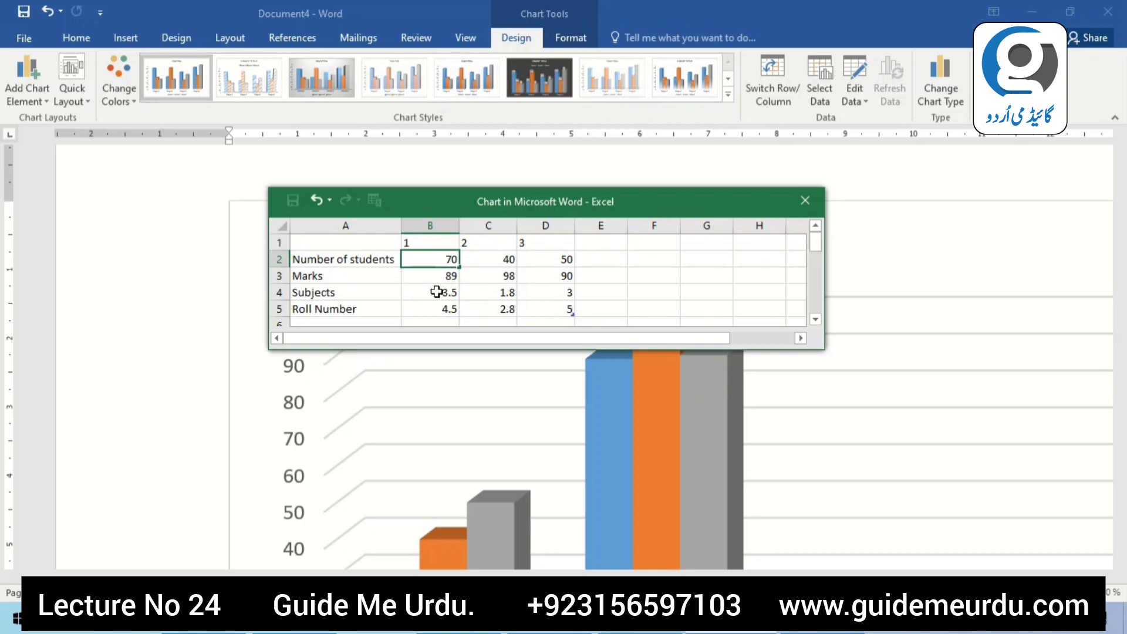
- Enter the subjects English, Math and Science in cells B4 to D4
{"action": "left_click", "coordinate": [439, 292]}
{"action": "key", "text": "Delete"}
{"action": "type", "text": "E"}
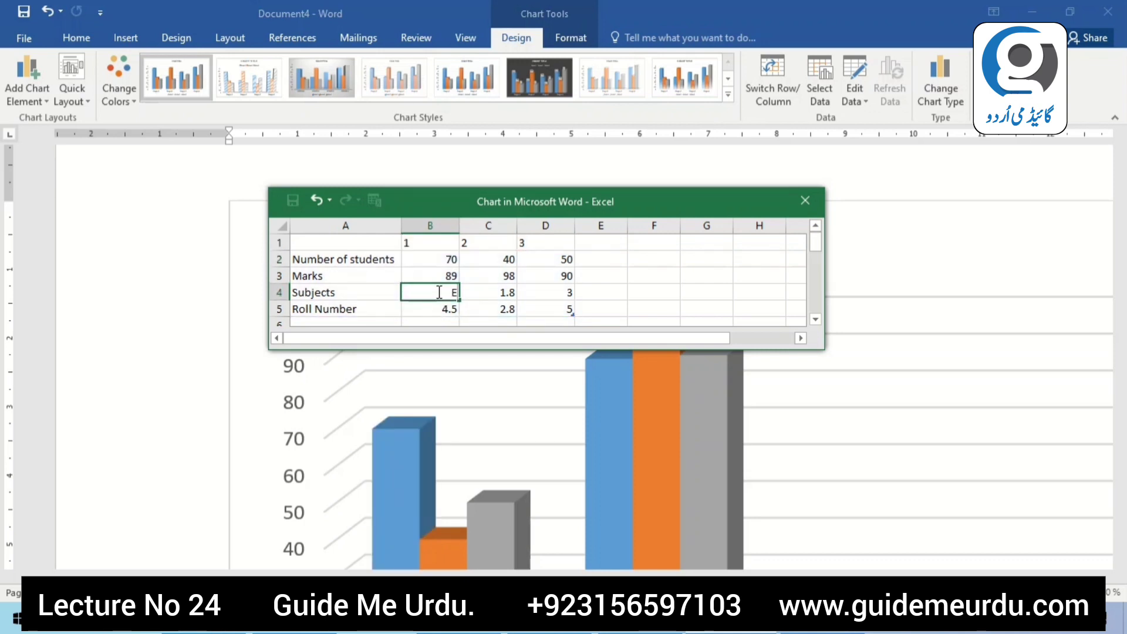
{"action": "type", "text": "nglish"}
{"action": "left_click", "coordinate": [484, 295]}
{"action": "key", "text": "Delete"}
{"action": "type", "text": "Math"}
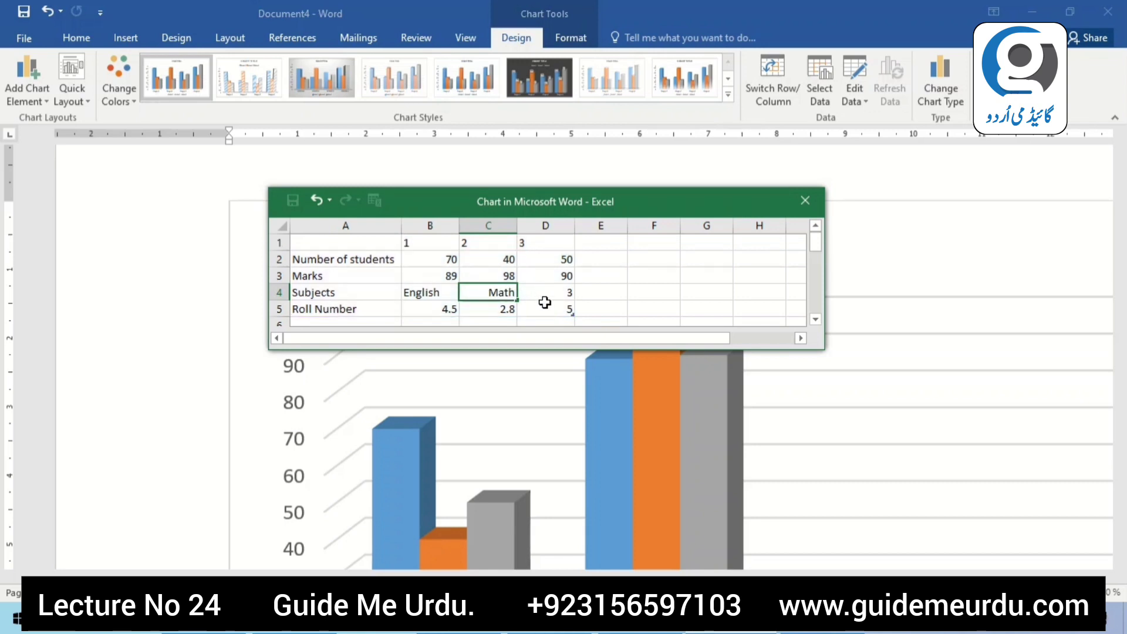
{"action": "left_click", "coordinate": [541, 295]}
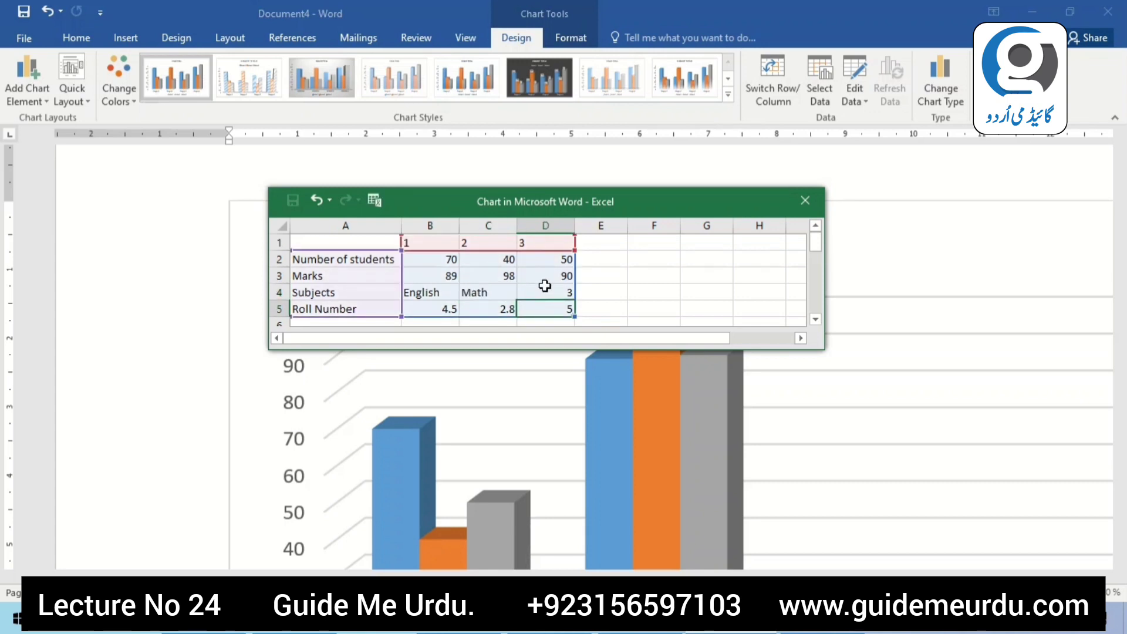
{"action": "key", "text": "Delete"}
{"action": "type", "text": "Sc"}
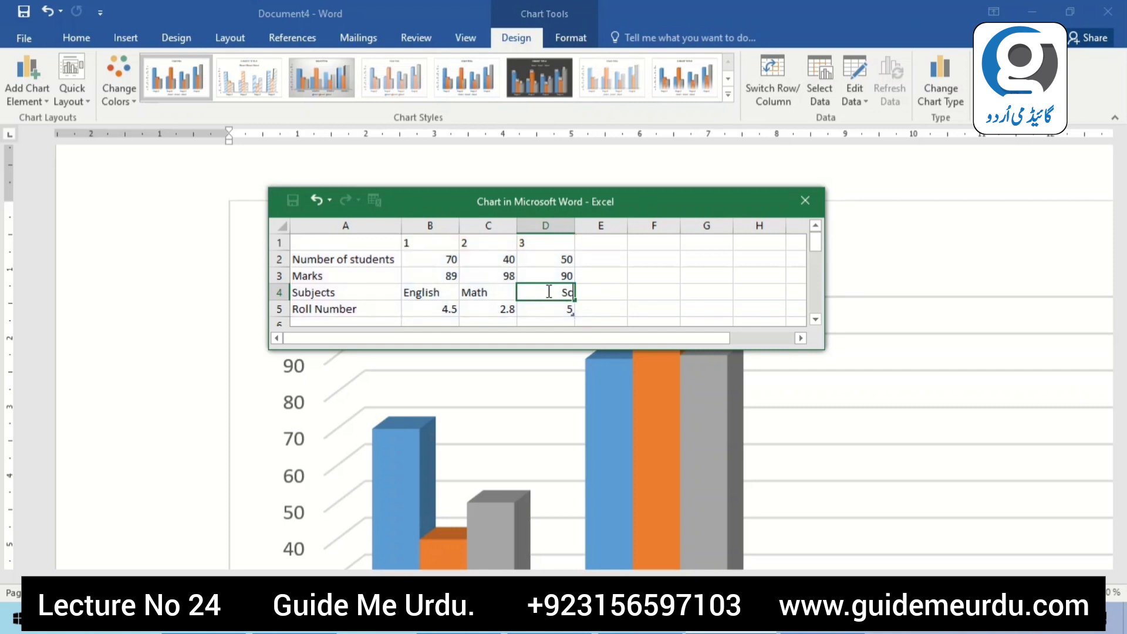
{"action": "type", "text": "ience"}
{"action": "left_click", "coordinate": [910, 440]}
- Enter roll numbers 1030, 1031 and 1032 in cells B5 to D5
{"action": "scroll", "coordinate": [563, 352], "scroll_direction": "down", "scroll_amount": 5}
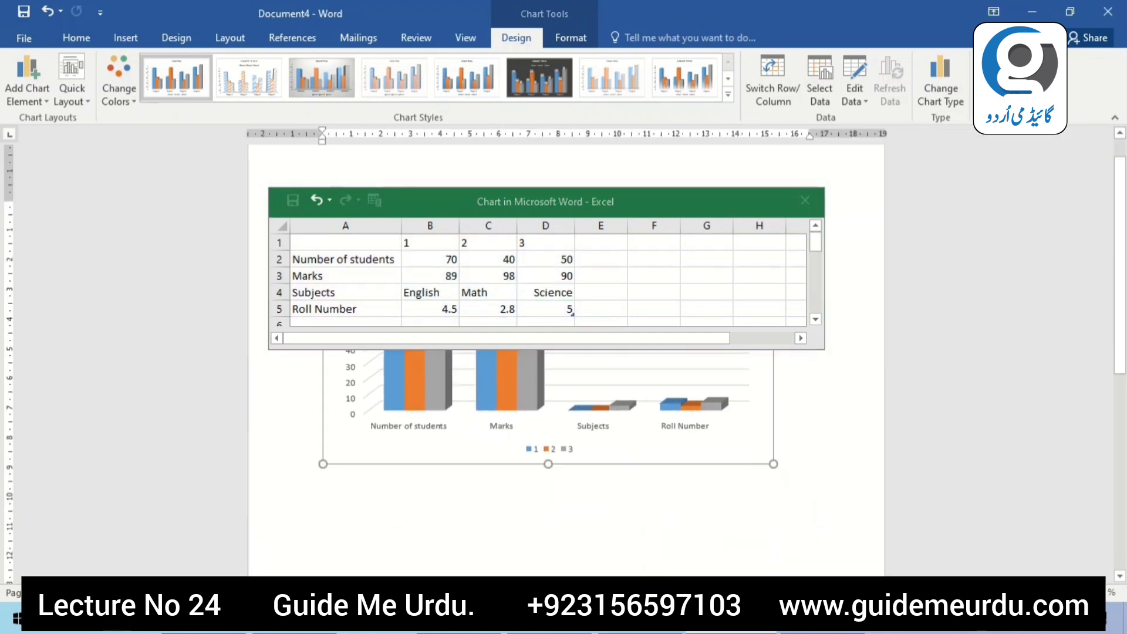
{"action": "left_click", "coordinate": [433, 305]}
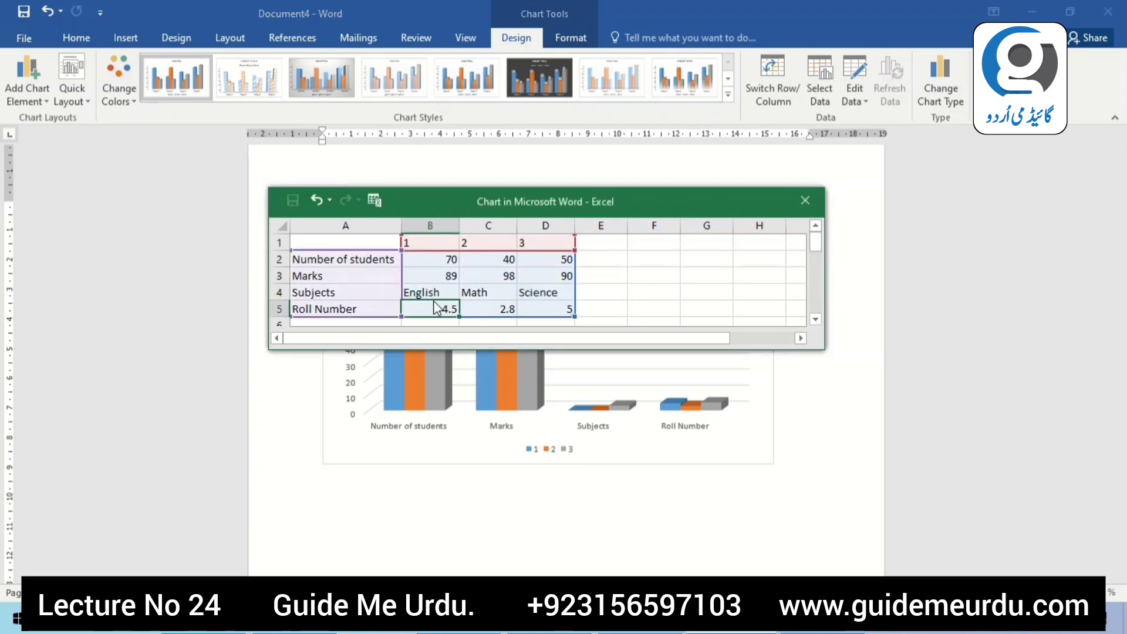
{"action": "key", "text": "BackSpace"}
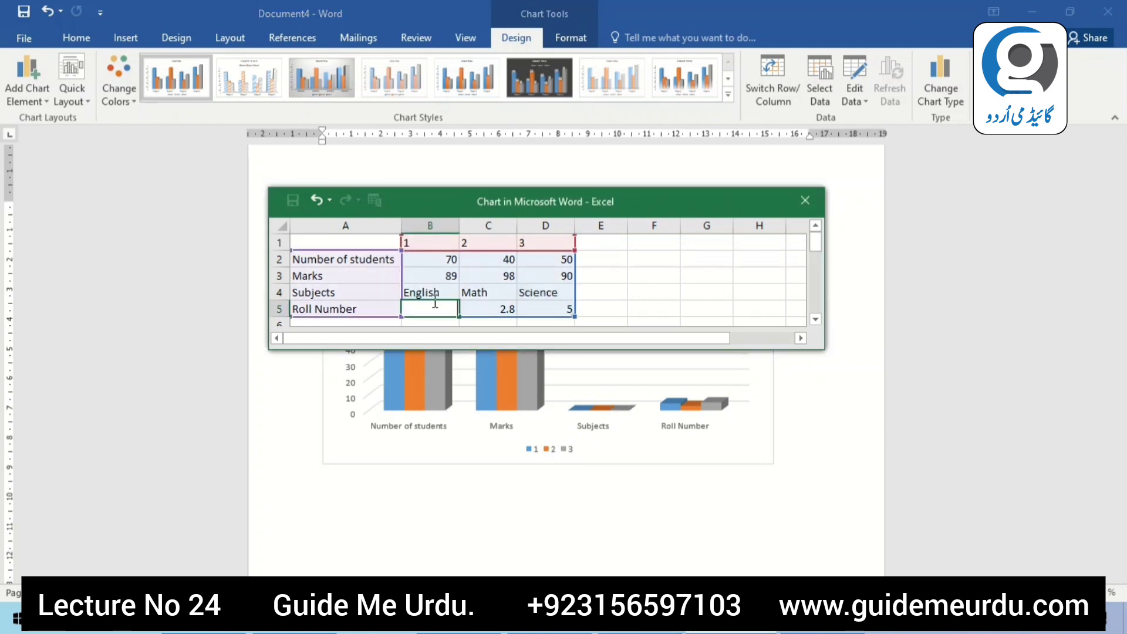
{"action": "type", "text": "1-"}
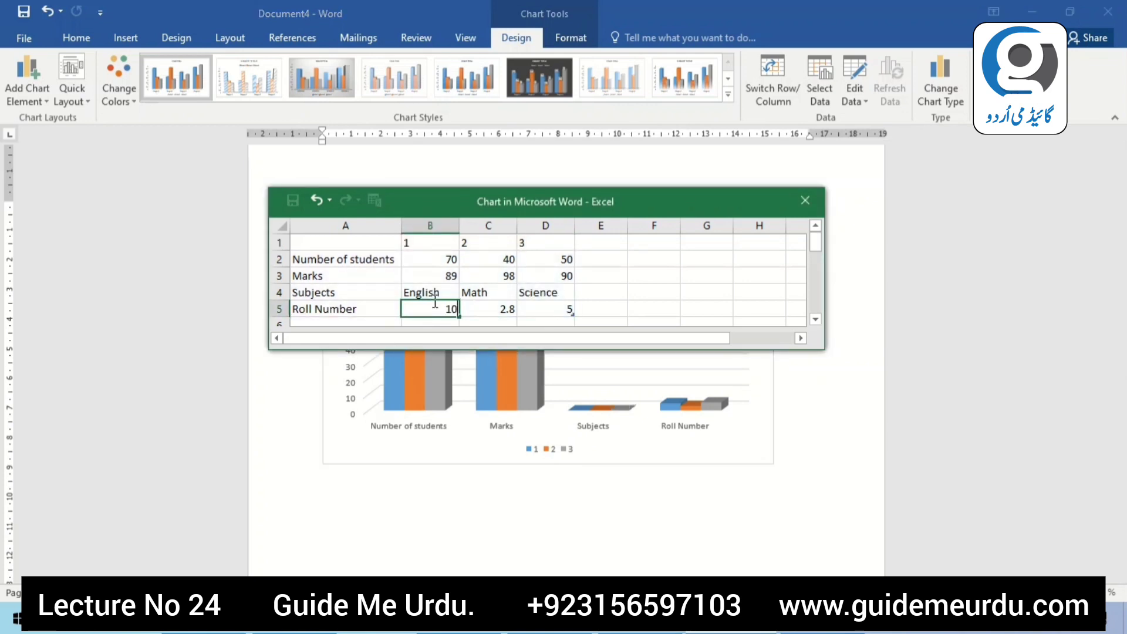
{"action": "type", "text": "30"}
{"action": "left_click", "coordinate": [477, 310]}
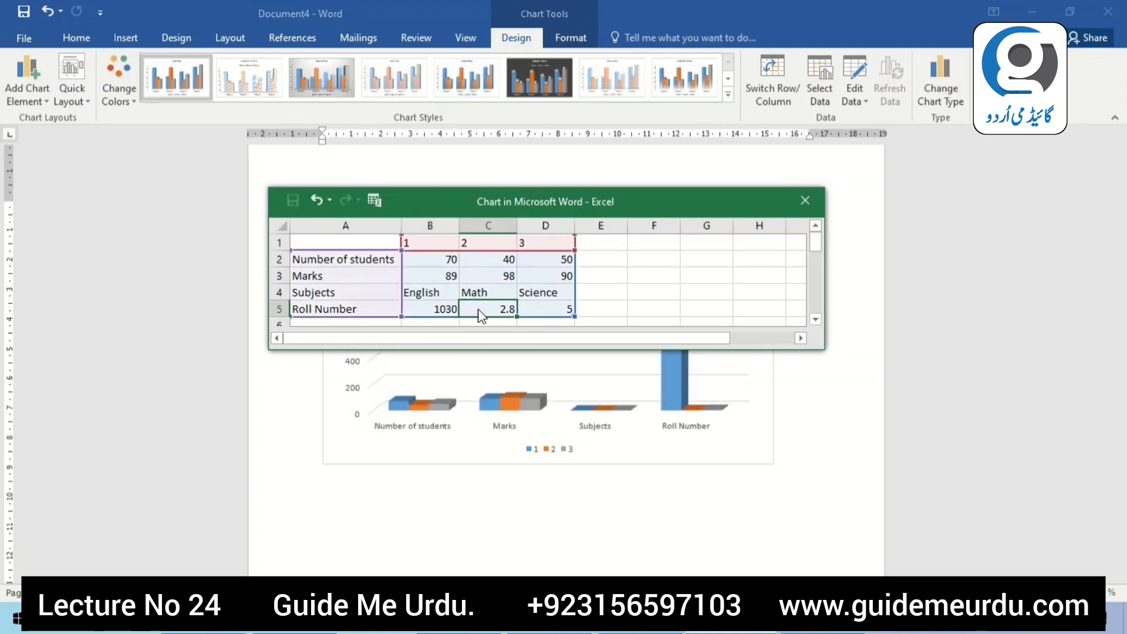
{"action": "key", "text": "Delete"}
{"action": "type", "text": "1031"}
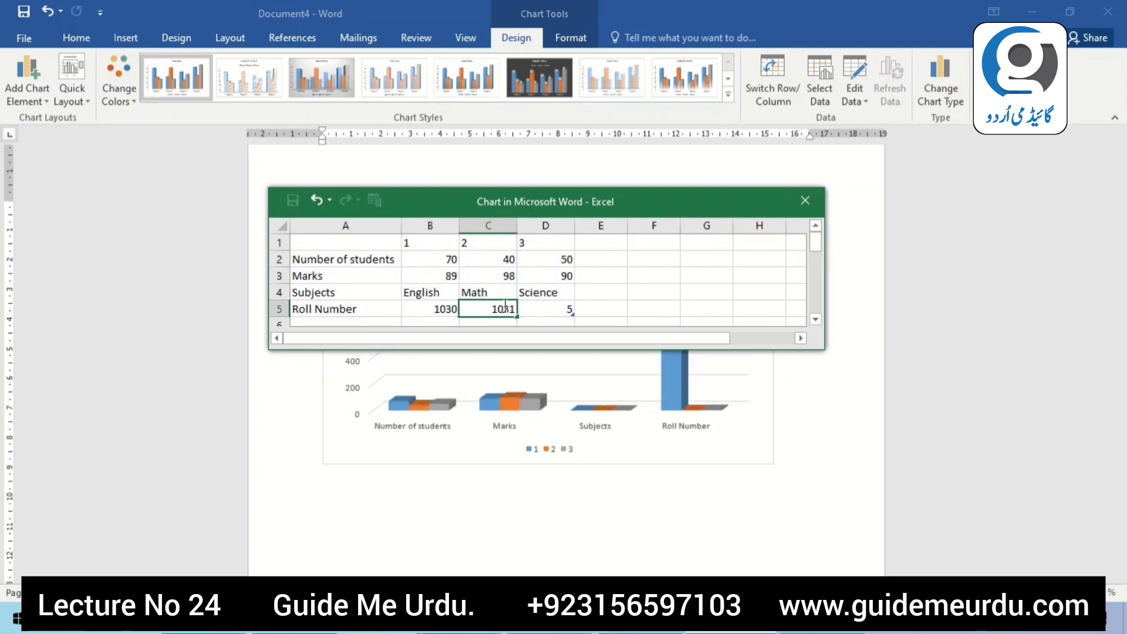
{"action": "left_click", "coordinate": [541, 308]}
{"action": "key", "text": "Delete"}
{"action": "type", "text": "10"}
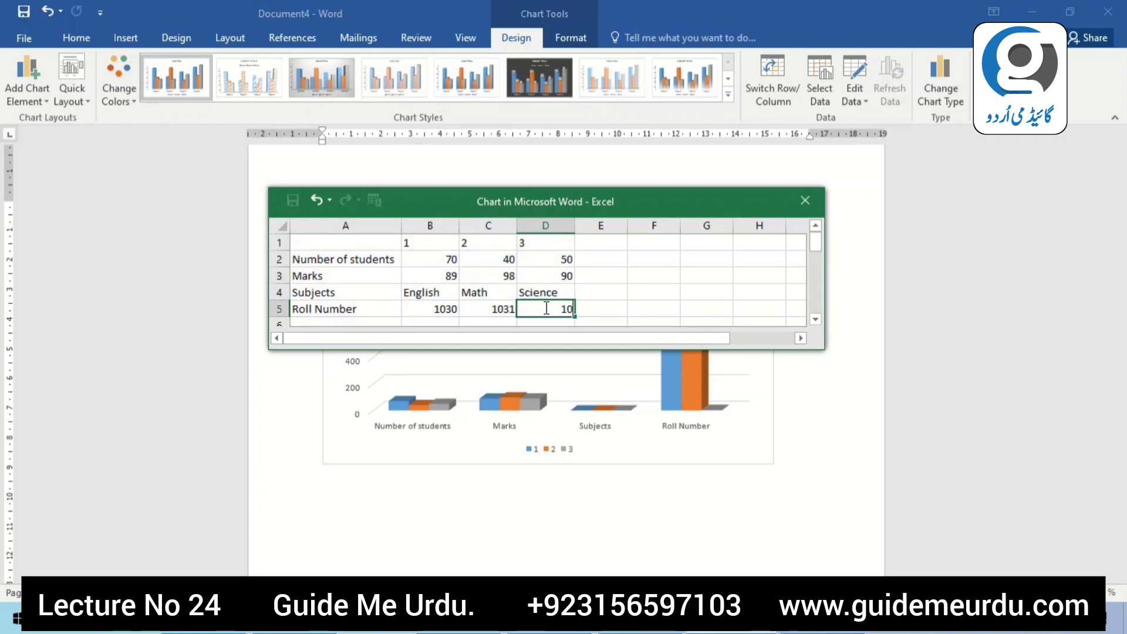
{"action": "type", "text": "32"}
- Move the Excel data window to the top of the screen and delete the chart title
{"action": "mouse_move", "coordinate": [512, 400]}
{"action": "left_click", "coordinate": [753, 338]}
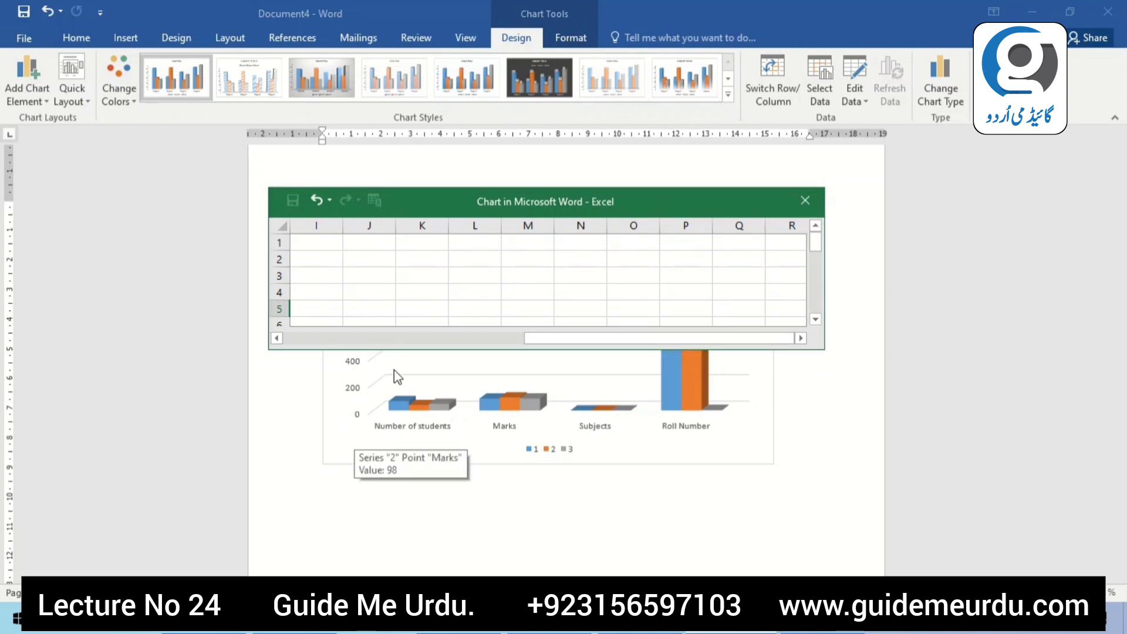
{"action": "double_click", "coordinate": [463, 196]}
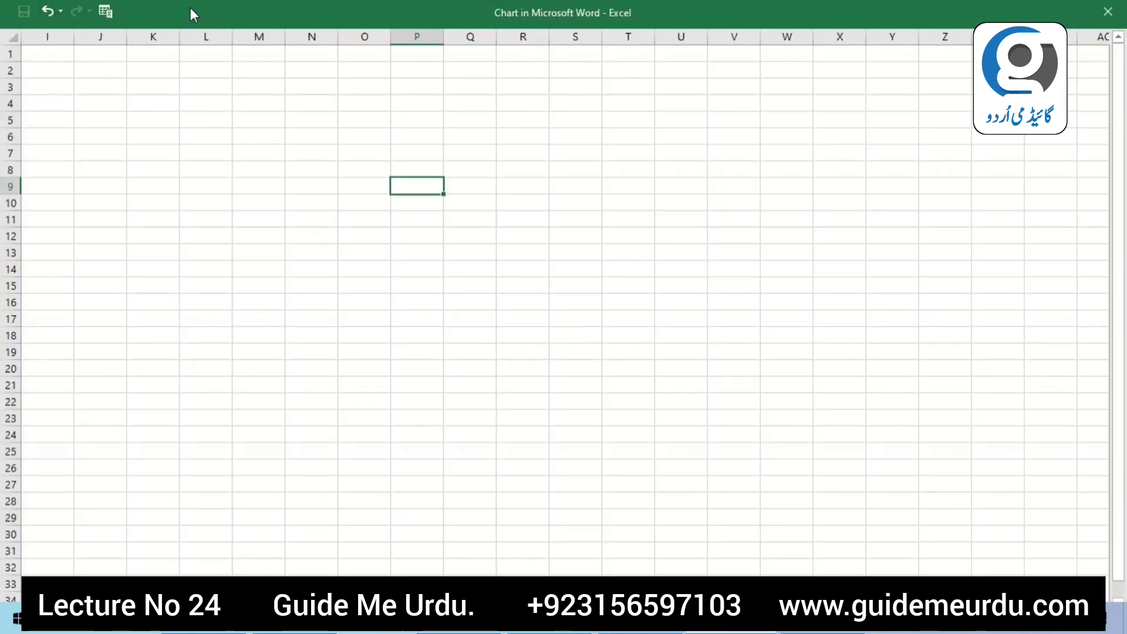
{"action": "double_click", "coordinate": [190, 9]}
{"action": "left_click_drag", "start_coordinate": [410, 202], "coordinate": [395, 37]}
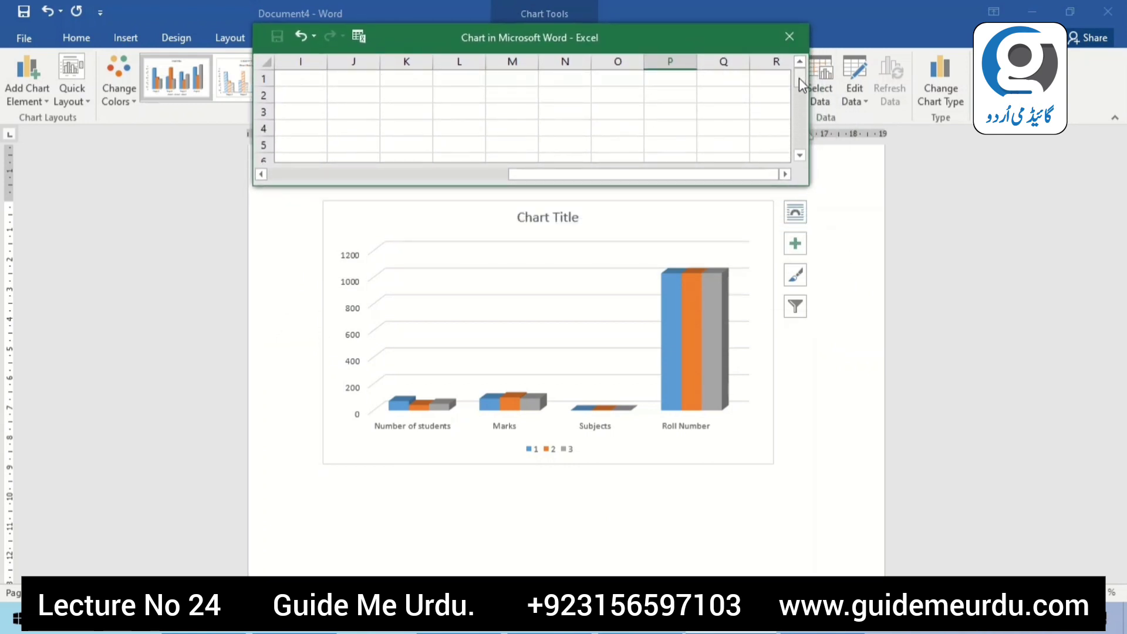
{"action": "double_click", "coordinate": [550, 216]}
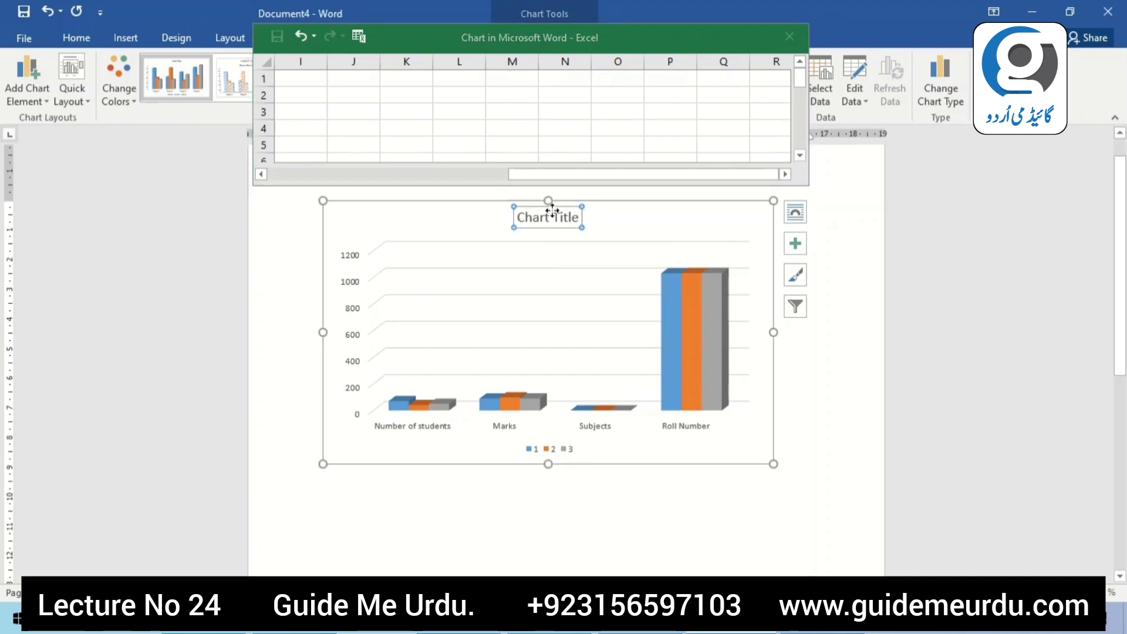
{"action": "key", "text": "Delete"}
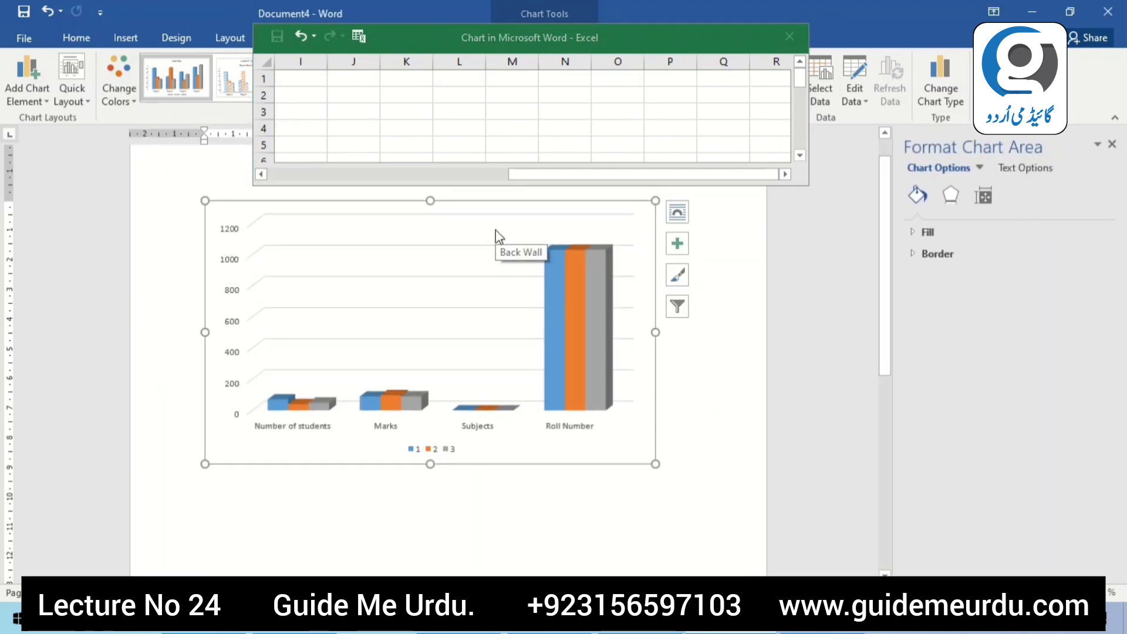
- Reopen the chart data via Edit Data on the chart walls and reposition the Excel window
{"action": "right_click", "coordinate": [496, 230]}
{"action": "mouse_move", "coordinate": [542, 301]}
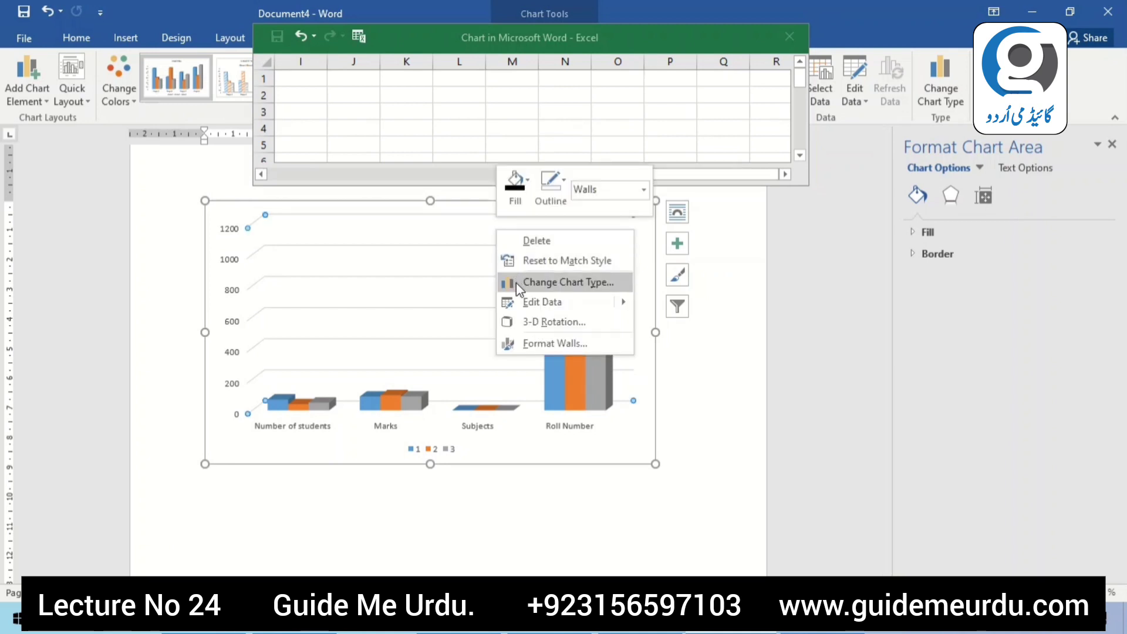
{"action": "left_click", "coordinate": [517, 301]}
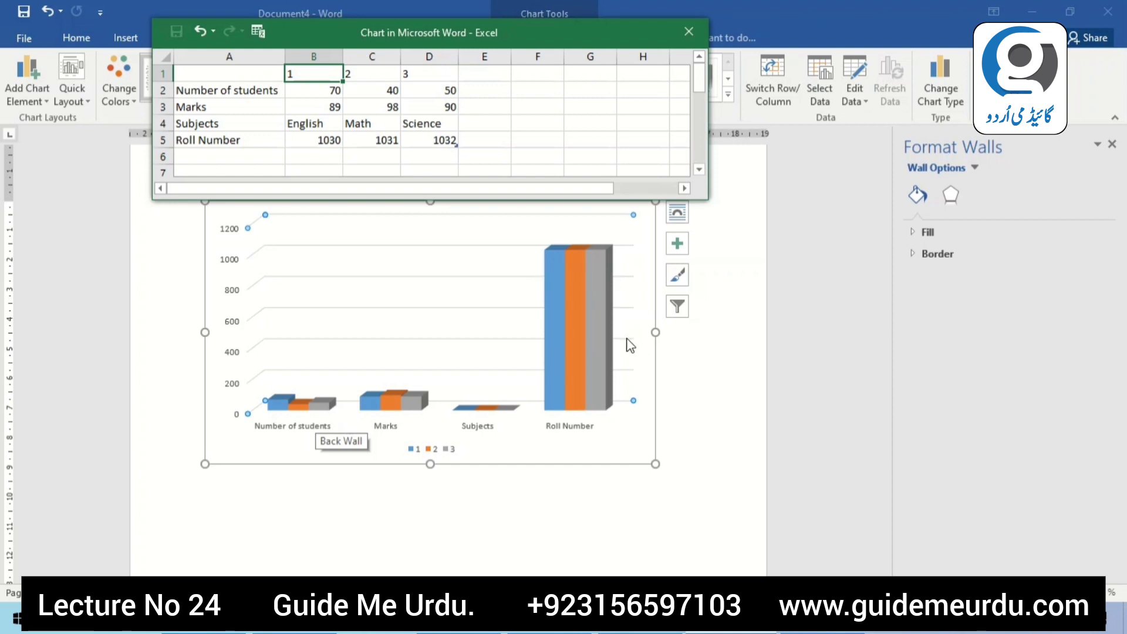
{"action": "left_click", "coordinate": [631, 365]}
{"action": "left_click", "coordinate": [480, 457]}
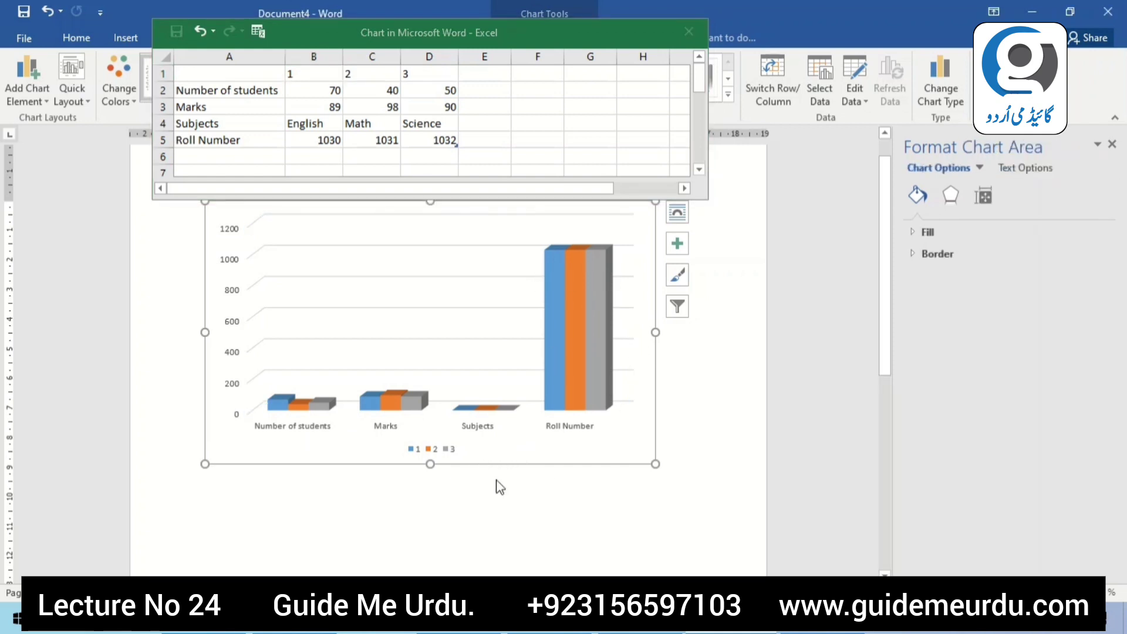
{"action": "left_click_drag", "start_coordinate": [498, 29], "coordinate": [506, 210]}
{"action": "double_click", "coordinate": [506, 210]}
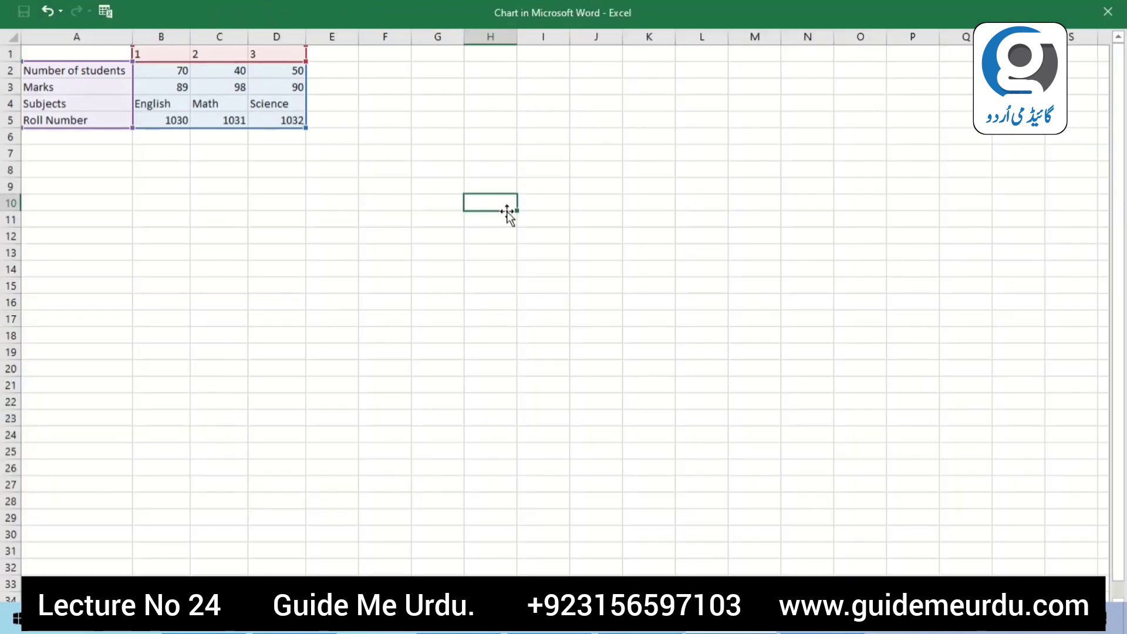
{"action": "double_click", "coordinate": [823, 11]}
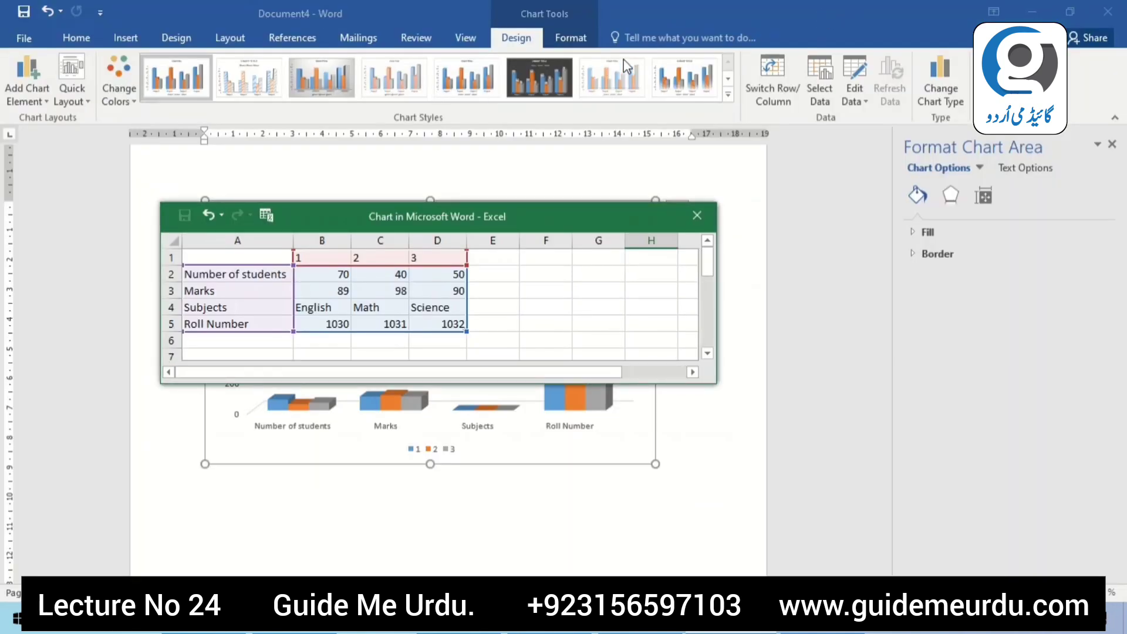
- Apply the dark chart style from the Chart Styles gallery, restoring the 'Chart Title' heading
{"action": "mouse_move", "coordinate": [532, 216]}
{"action": "left_mouse_down"}
{"action": "mouse_move", "coordinate": [832, 135]}
{"action": "mouse_move", "coordinate": [927, 466]}
{"action": "left_mouse_up"}
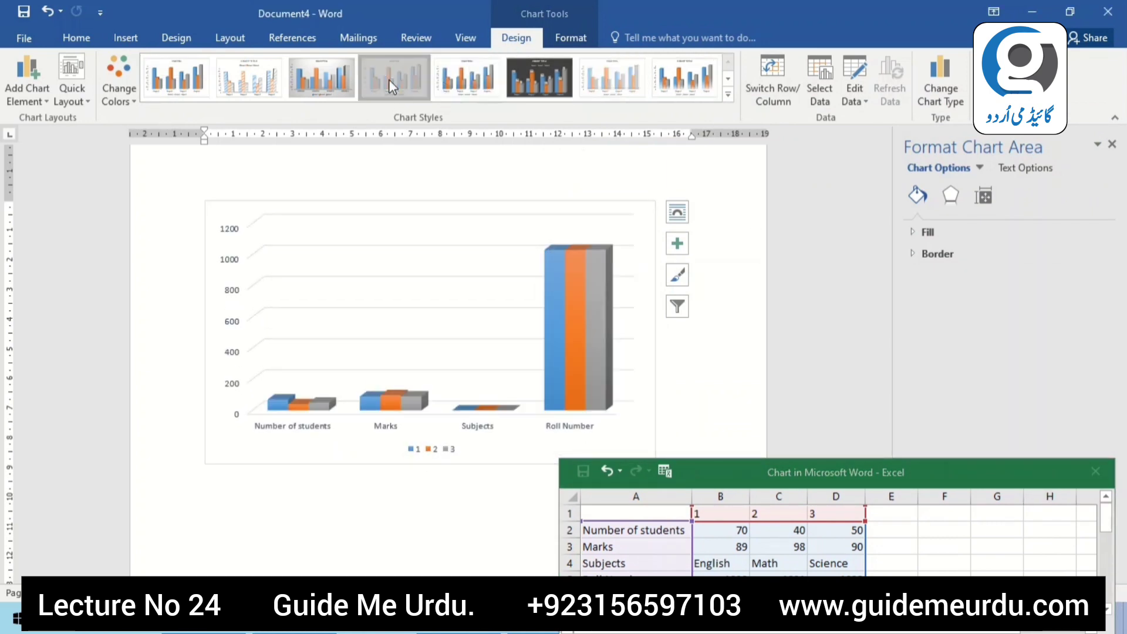
{"action": "left_click", "coordinate": [728, 94]}
{"action": "left_click", "coordinate": [177, 115]}
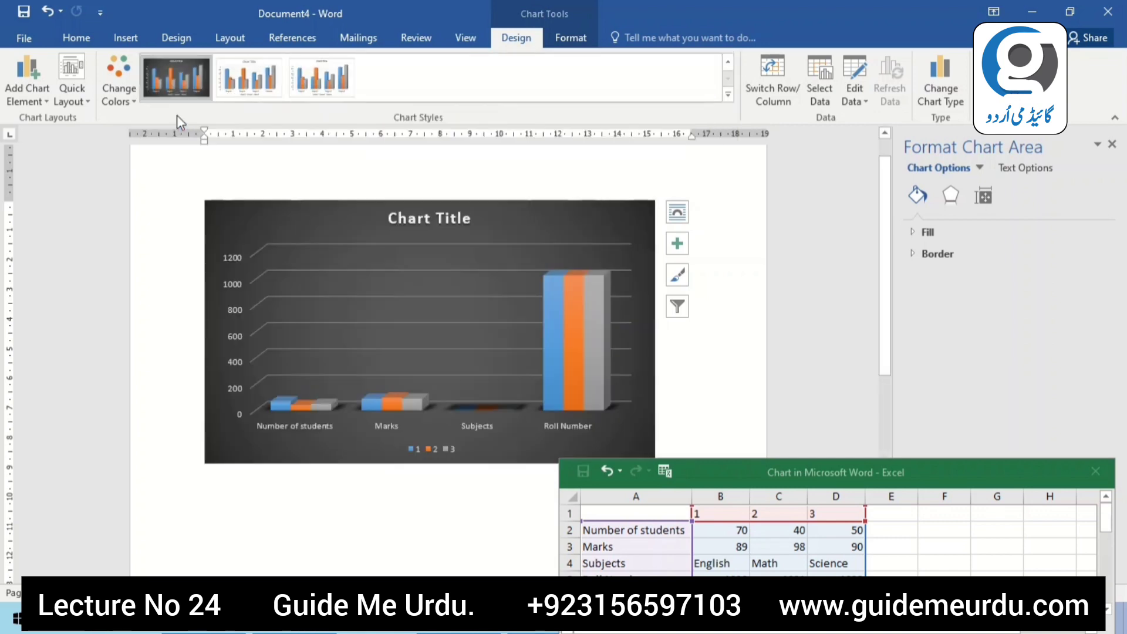